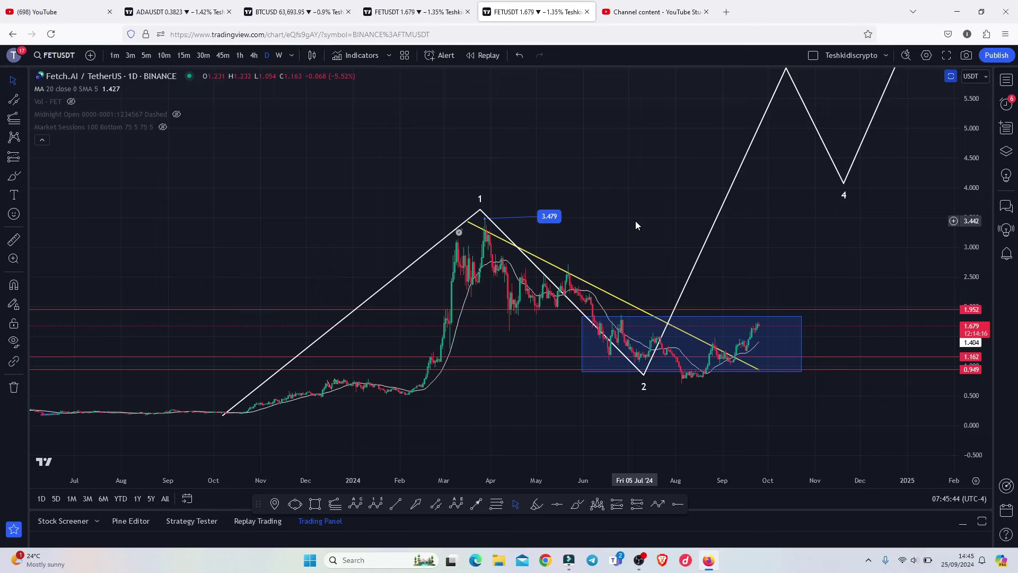
# On the daily chart, brush a blue loop from the late-2023 base up the wave 1 climb
pyautogui.click(415, 9)
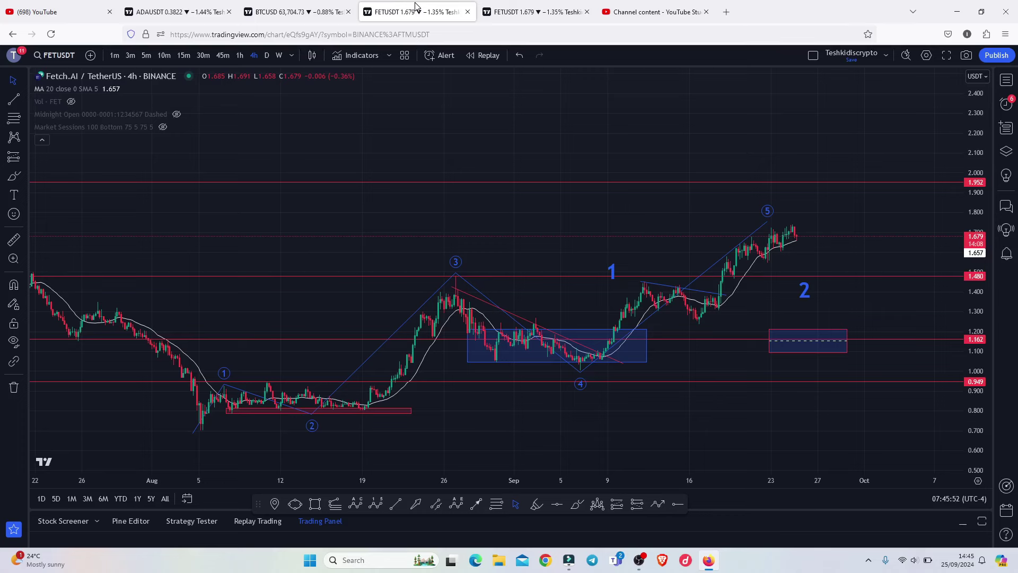
pyautogui.click(523, 12)
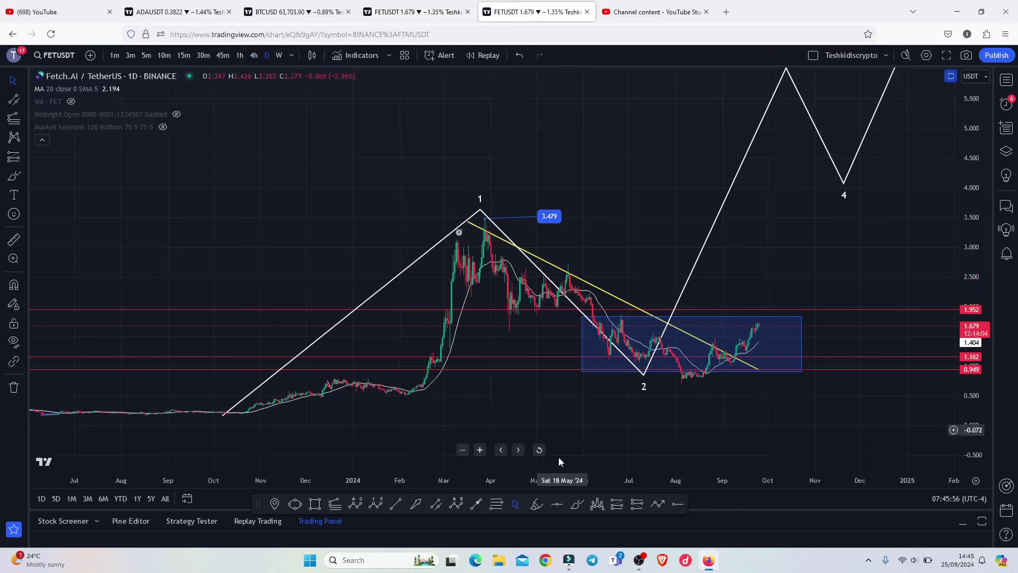
pyautogui.click(576, 505)
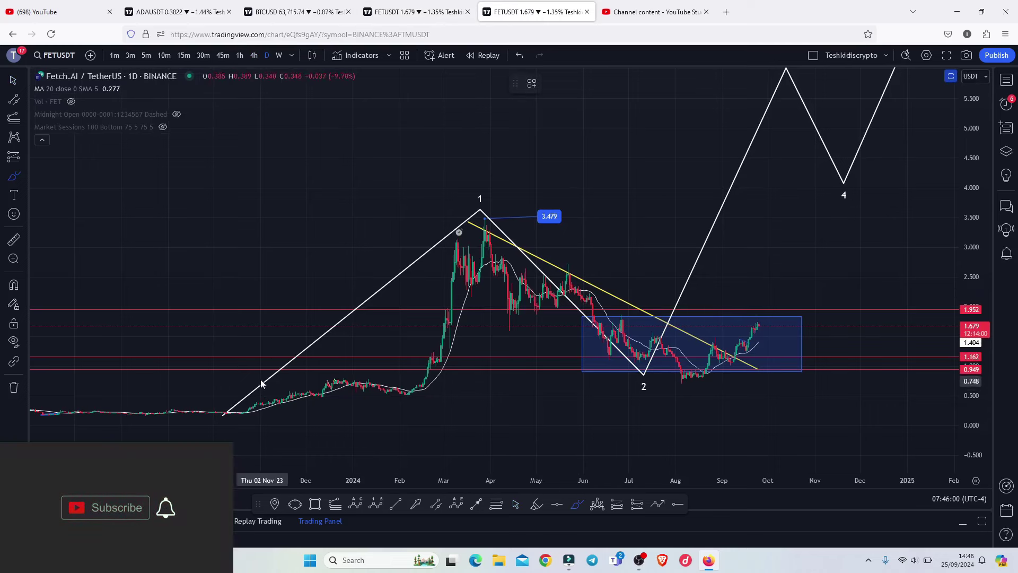
pyautogui.moveTo(261, 380)
pyautogui.mouseDown()
pyautogui.moveTo(215, 383)
pyautogui.moveTo(193, 416)
pyautogui.moveTo(230, 428)
pyautogui.moveTo(278, 422)
pyautogui.moveTo(262, 379)
pyautogui.moveTo(243, 403)
pyautogui.moveTo(330, 382)
pyautogui.moveTo(392, 401)
pyautogui.moveTo(411, 374)
pyautogui.moveTo(429, 385)
pyautogui.moveTo(493, 238)
pyautogui.mouseUp()
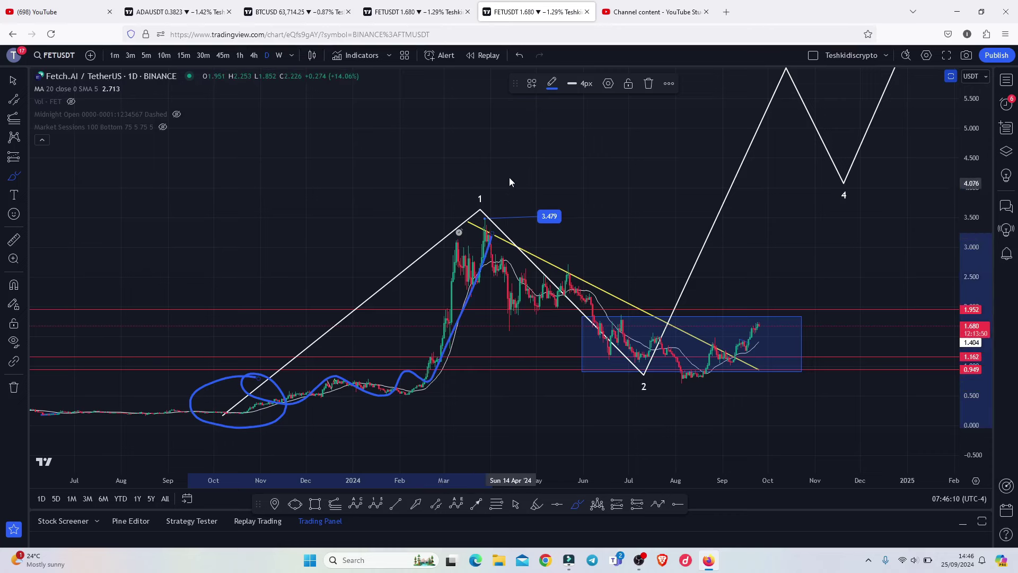
pyautogui.moveTo(499, 174)
pyautogui.mouseDown()
pyautogui.moveTo(455, 172)
pyautogui.moveTo(420, 214)
pyautogui.moveTo(442, 226)
pyautogui.moveTo(517, 217)
pyautogui.moveTo(501, 177)
pyautogui.mouseUp()
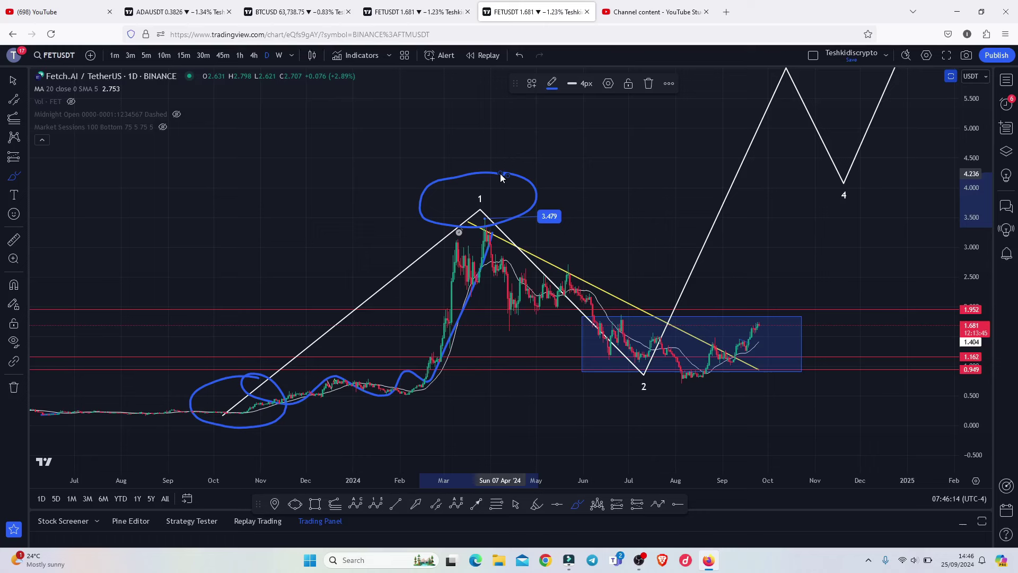
pyautogui.click(519, 56)
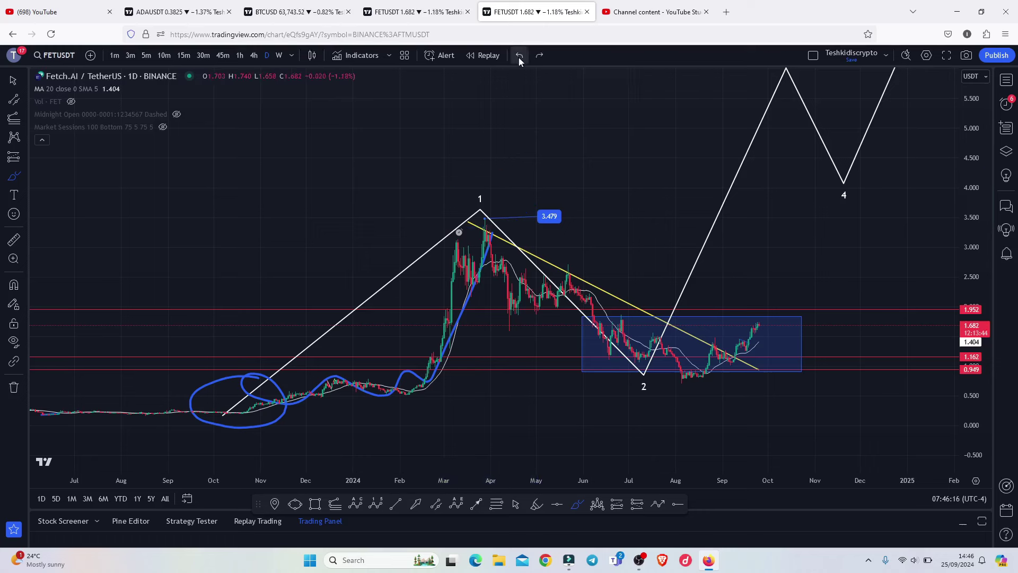
# Remove the rally-start highlight and discard trial marks at the wave 2 low and across the box
pyautogui.click(520, 56)
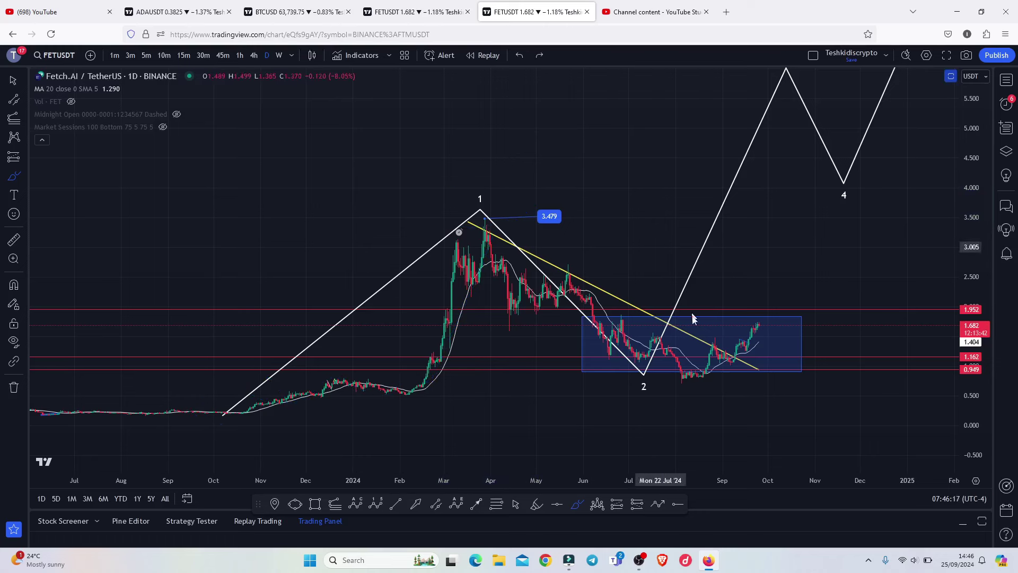
pyautogui.moveTo(689, 329)
pyautogui.mouseDown()
pyautogui.moveTo(607, 342)
pyautogui.moveTo(612, 391)
pyautogui.moveTo(685, 390)
pyautogui.moveTo(689, 330)
pyautogui.mouseUp()
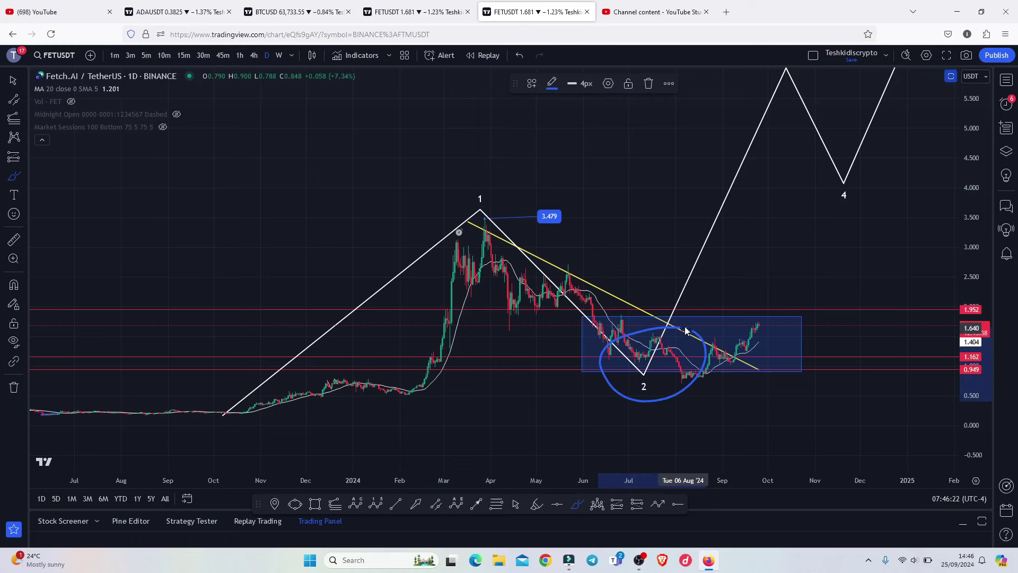
pyautogui.click(646, 88)
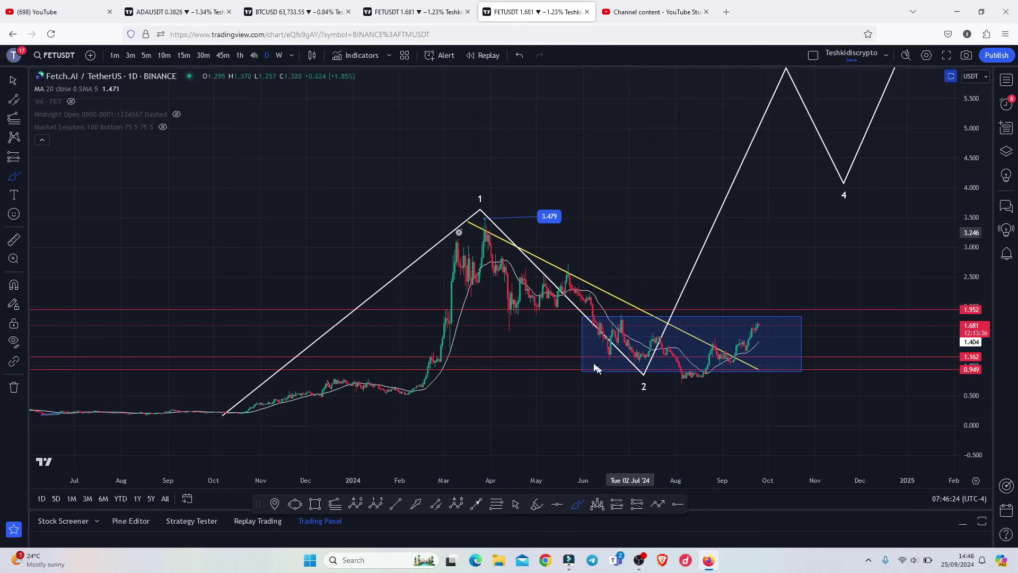
pyautogui.moveTo(580, 374)
pyautogui.mouseDown()
pyautogui.moveTo(633, 335)
pyautogui.moveTo(693, 321)
pyautogui.moveTo(735, 370)
pyautogui.moveTo(777, 307)
pyautogui.moveTo(789, 368)
pyautogui.mouseUp()
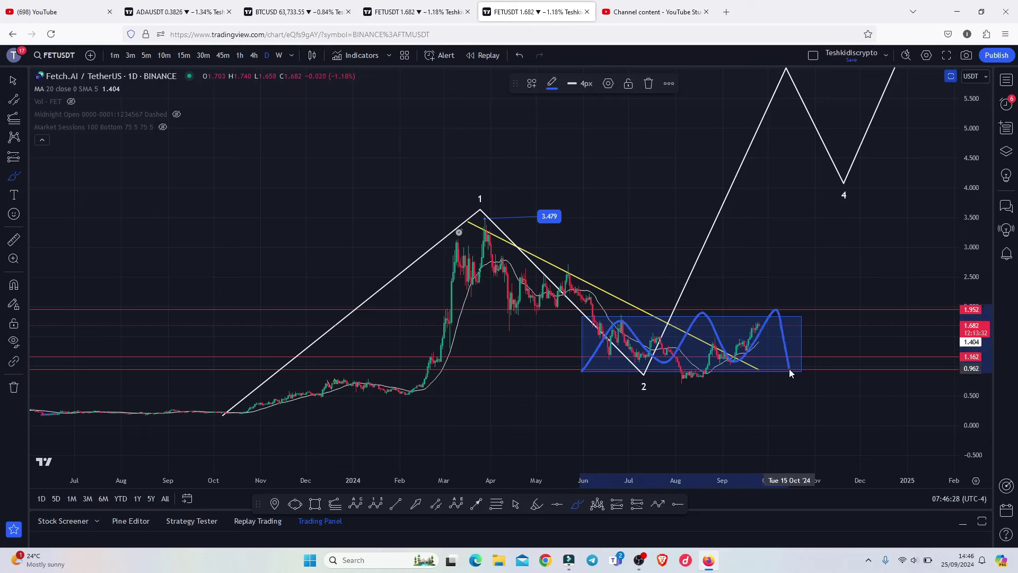
pyautogui.click(519, 55)
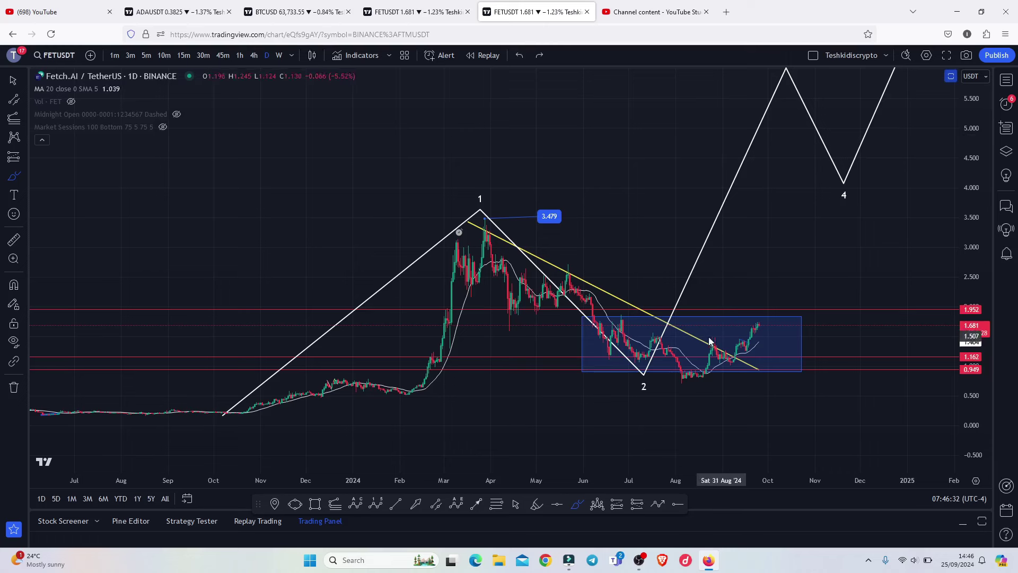
# Discard a circle over the box, then trace the yellow trendline's wave 2 decline in blue
pyautogui.moveTo(704, 333)
pyautogui.mouseDown()
pyautogui.moveTo(592, 354)
pyautogui.moveTo(641, 393)
pyautogui.moveTo(729, 382)
pyautogui.moveTo(741, 347)
pyautogui.moveTo(690, 335)
pyautogui.mouseUp()
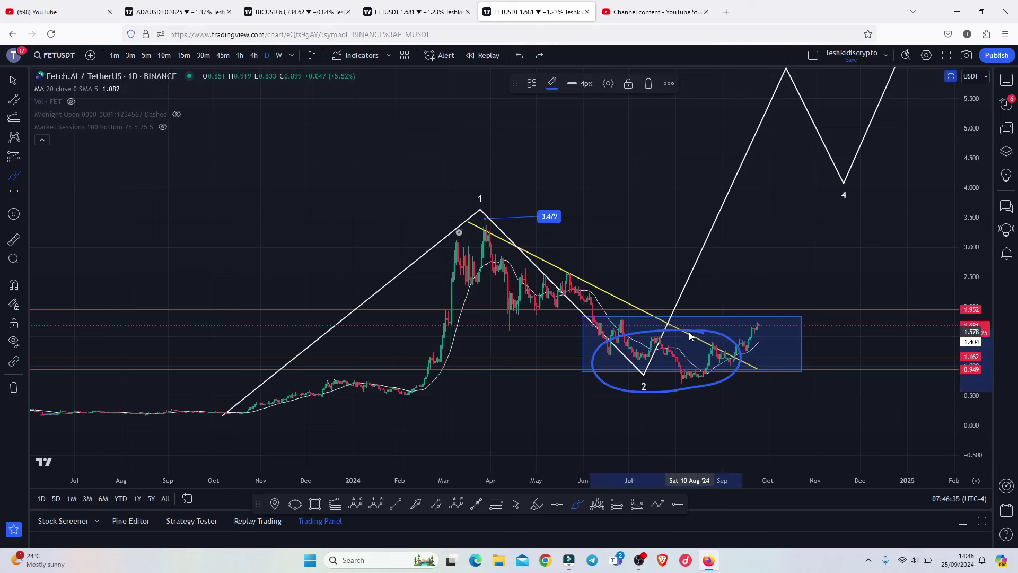
pyautogui.click(648, 83)
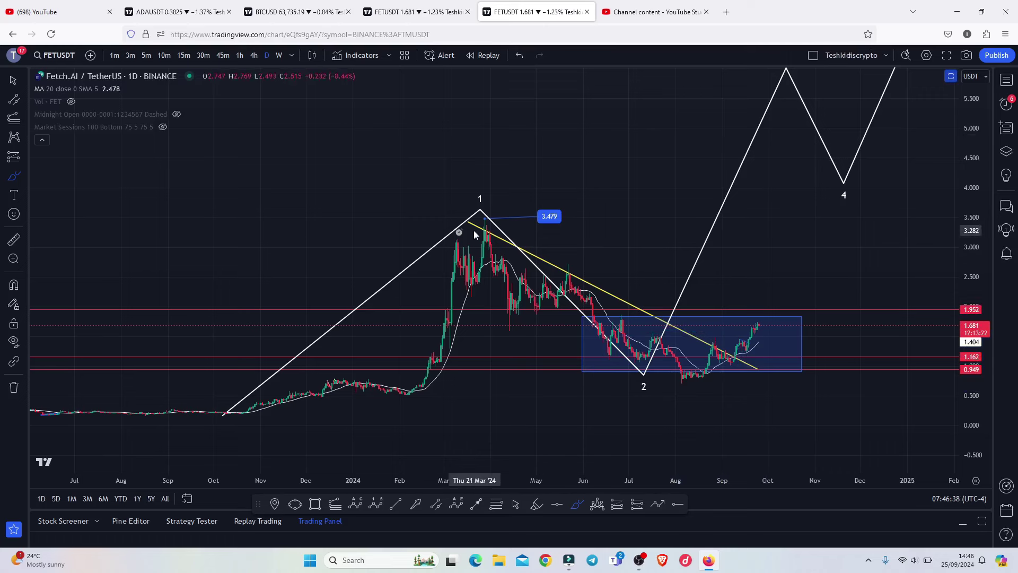
pyautogui.moveTo(467, 228); pyautogui.dragTo(568, 272)
pyautogui.moveTo(606, 300); pyautogui.dragTo(721, 367)
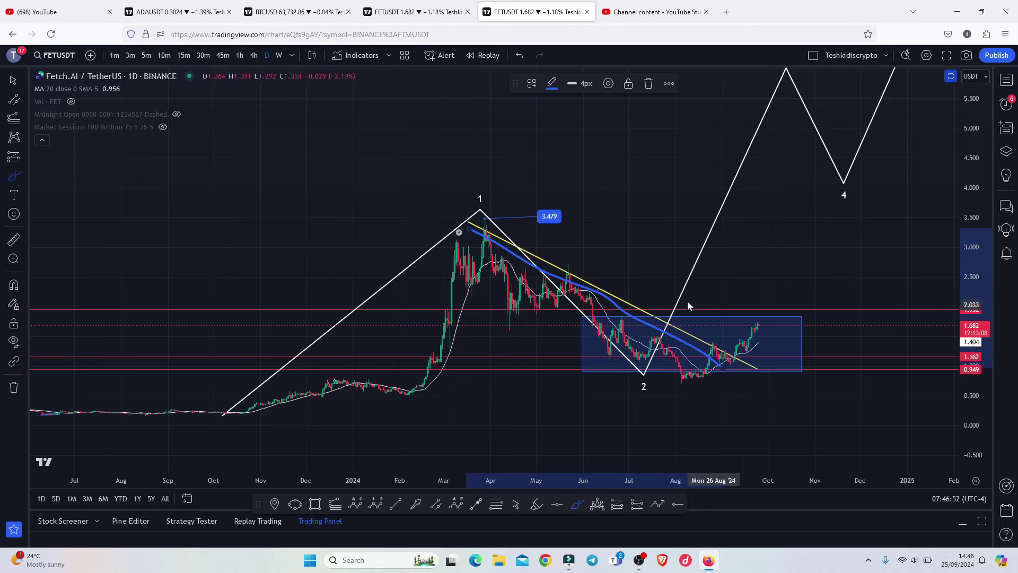
# Undo the trendline trace and compress the price scale until the wave 3 peak near 6.000 fits
pyautogui.click(519, 55)
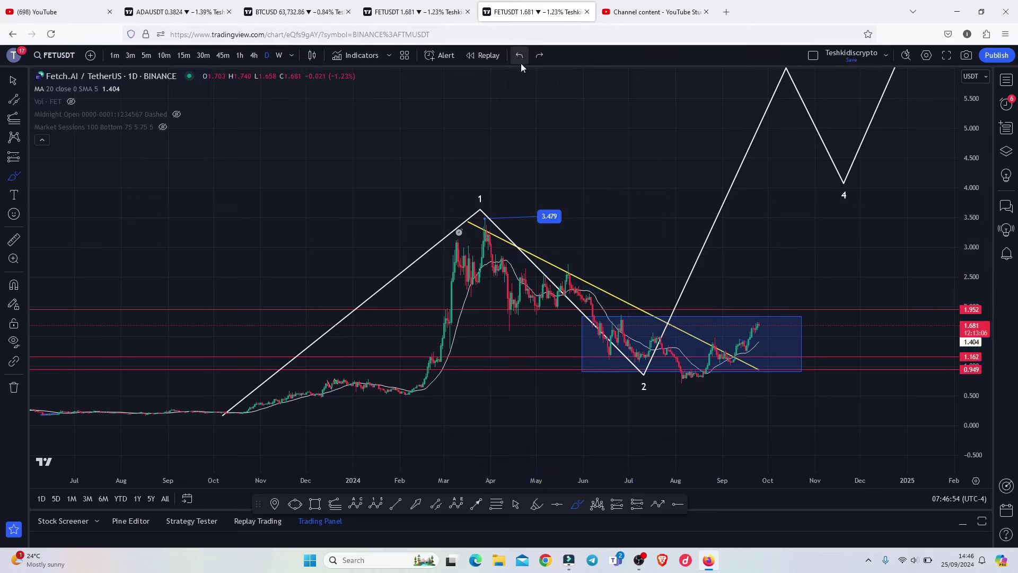
pyautogui.click(515, 504)
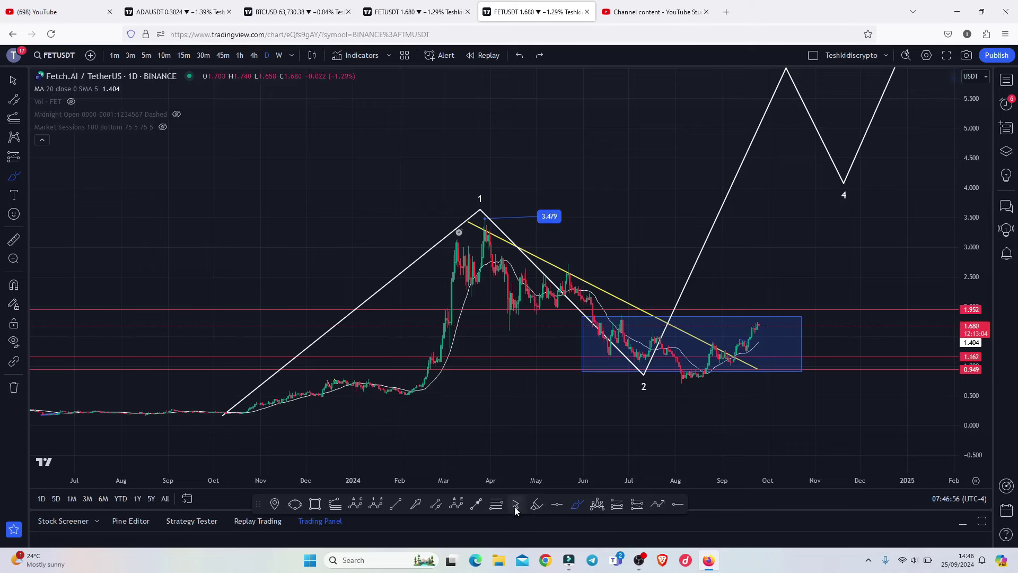
pyautogui.moveTo(689, 175); pyautogui.dragTo(587, 266)
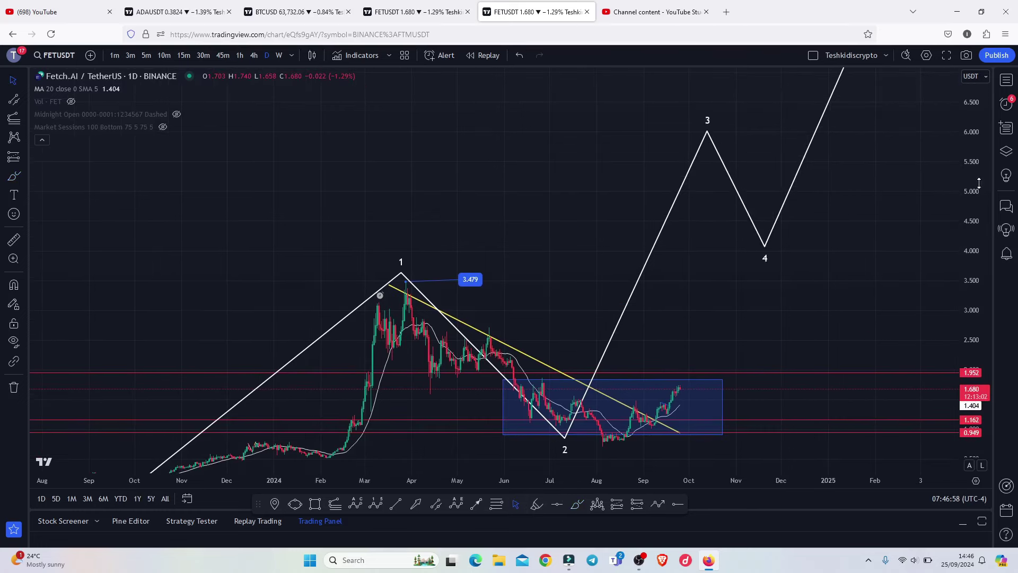
pyautogui.moveTo(980, 179)
pyautogui.mouseDown()
pyautogui.moveTo(976, 200)
pyautogui.moveTo(748, 466)
pyautogui.mouseUp()
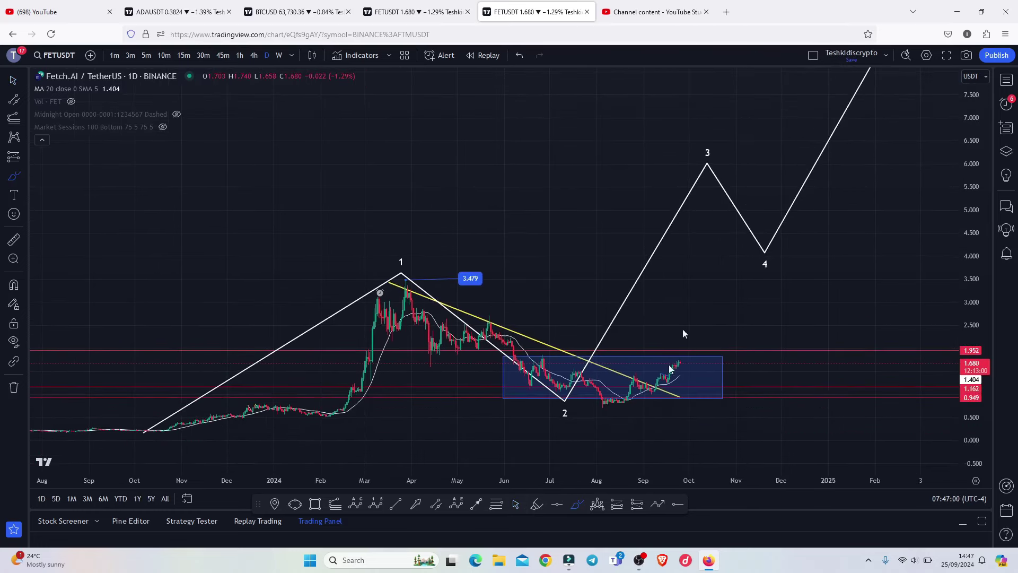
pyautogui.moveTo(720, 103)
pyautogui.mouseDown()
pyautogui.moveTo(648, 161)
pyautogui.moveTo(748, 182)
pyautogui.moveTo(731, 94)
pyautogui.mouseUp()
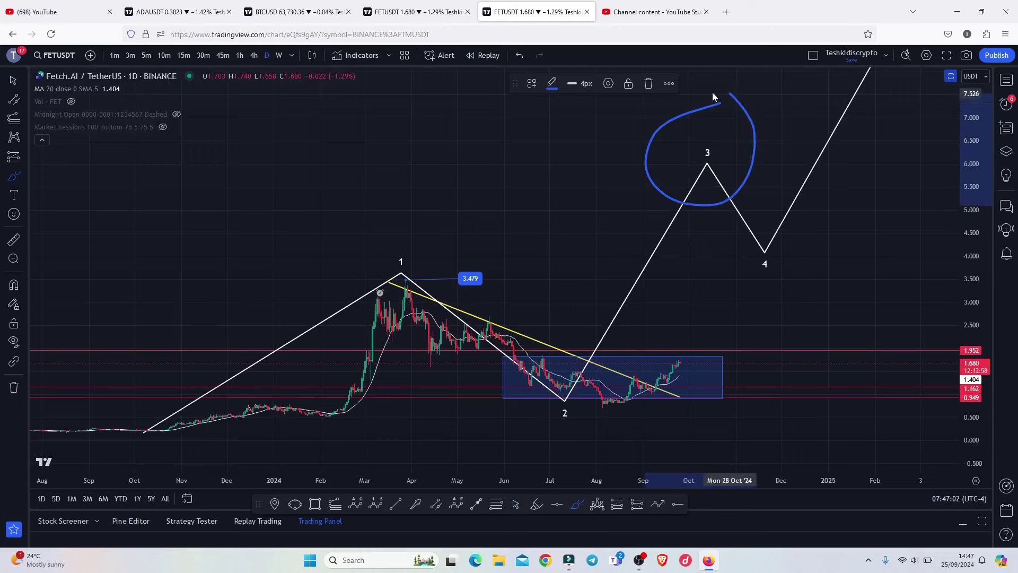
pyautogui.click(648, 83)
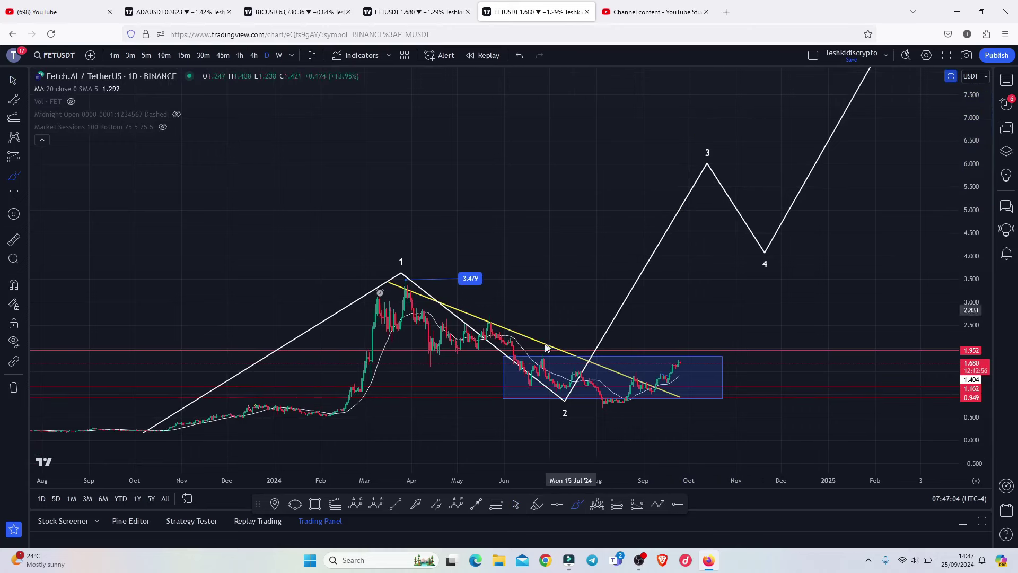
# Draw a Trend-Based Fib Extension from the Oct 2023 low through wave 1 to 0.702, circling 1.618 (6.028)
pyautogui.click(336, 507)
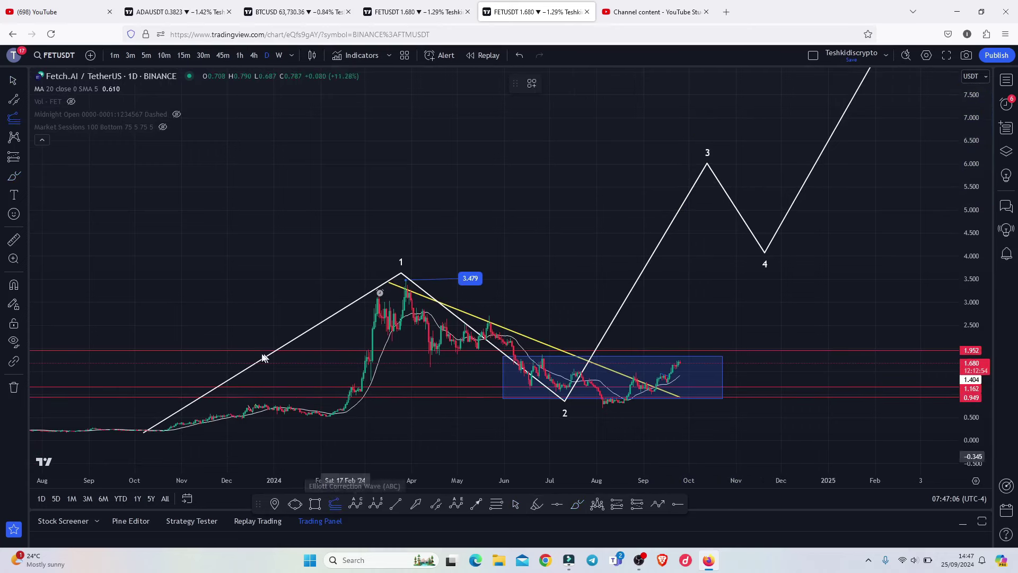
pyautogui.click(169, 424)
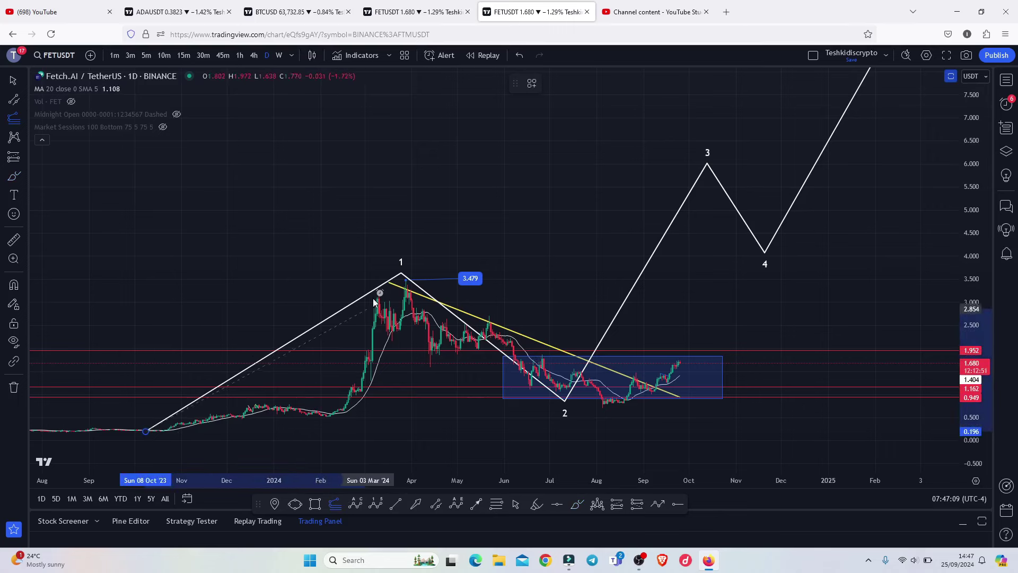
pyautogui.click(406, 281)
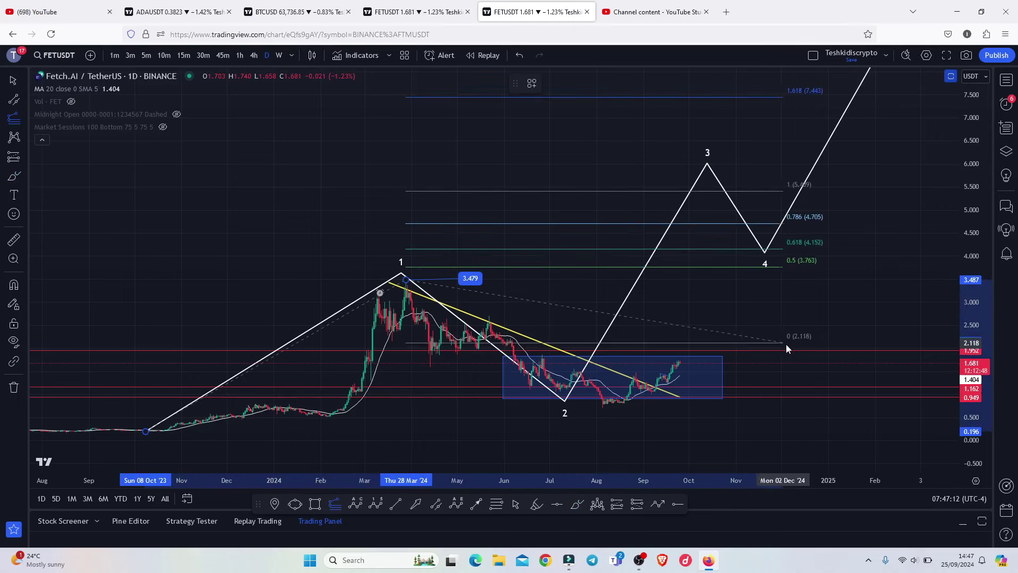
pyautogui.click(854, 409)
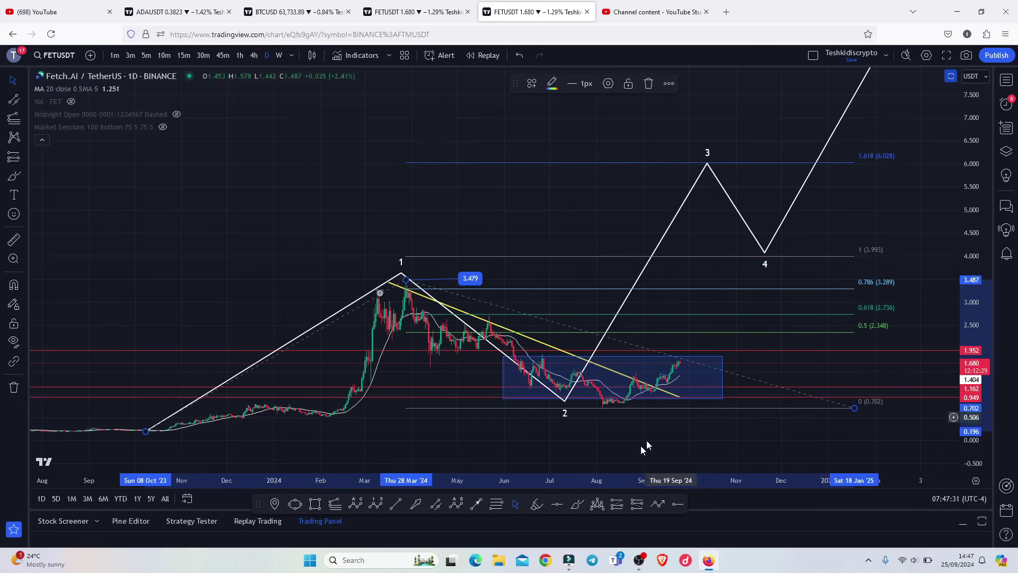
pyautogui.click(577, 504)
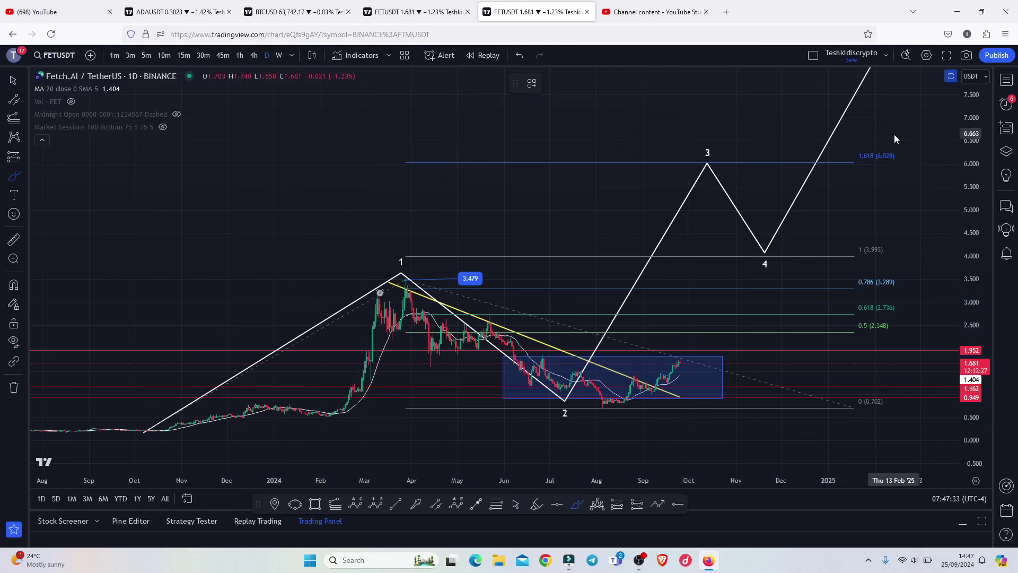
pyautogui.moveTo(894, 135)
pyautogui.mouseDown()
pyautogui.moveTo(816, 150)
pyautogui.moveTo(819, 166)
pyautogui.moveTo(936, 219)
pyautogui.moveTo(938, 175)
pyautogui.moveTo(890, 139)
pyautogui.mouseUp()
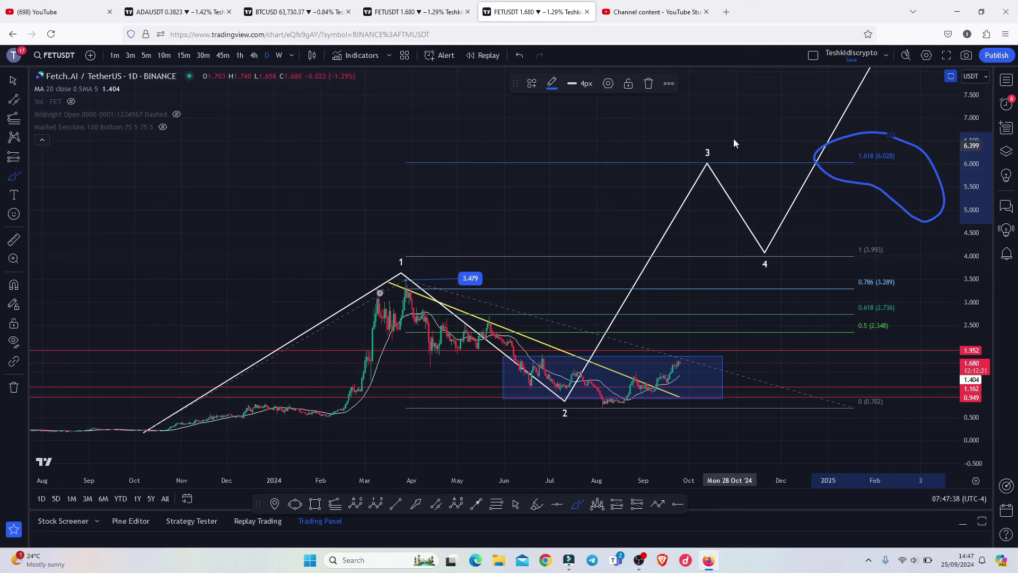
# Circle the wave 3 peak in blue, then undo the latest loop
pyautogui.moveTo(733, 138)
pyautogui.mouseDown()
pyautogui.moveTo(673, 165)
pyautogui.moveTo(728, 183)
pyautogui.moveTo(719, 137)
pyautogui.mouseUp()
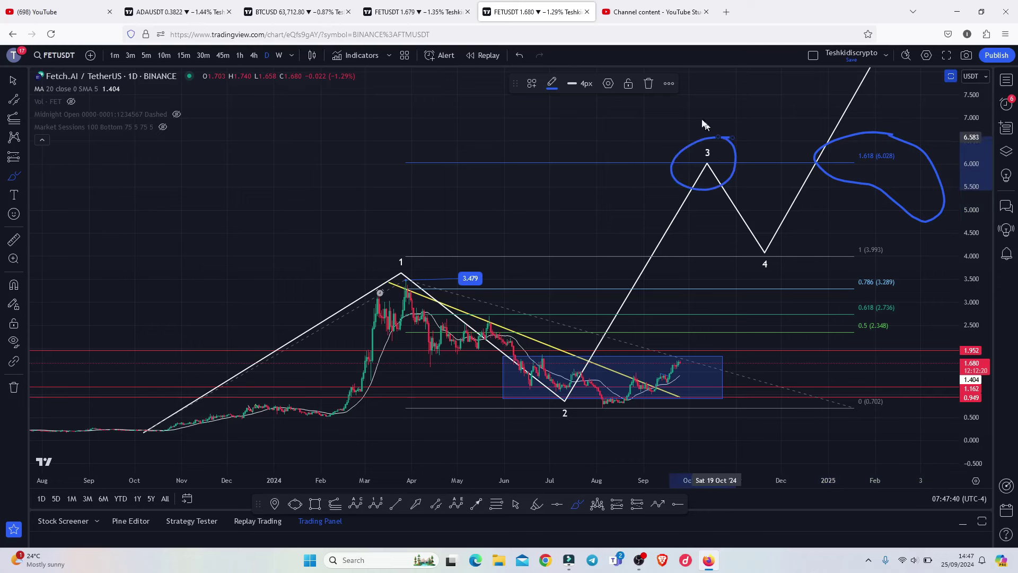
pyautogui.click(520, 55)
# Clear the remaining loop, try circles at the wave 4 low and wave 5 target, widening the price scale
pyautogui.click(519, 56)
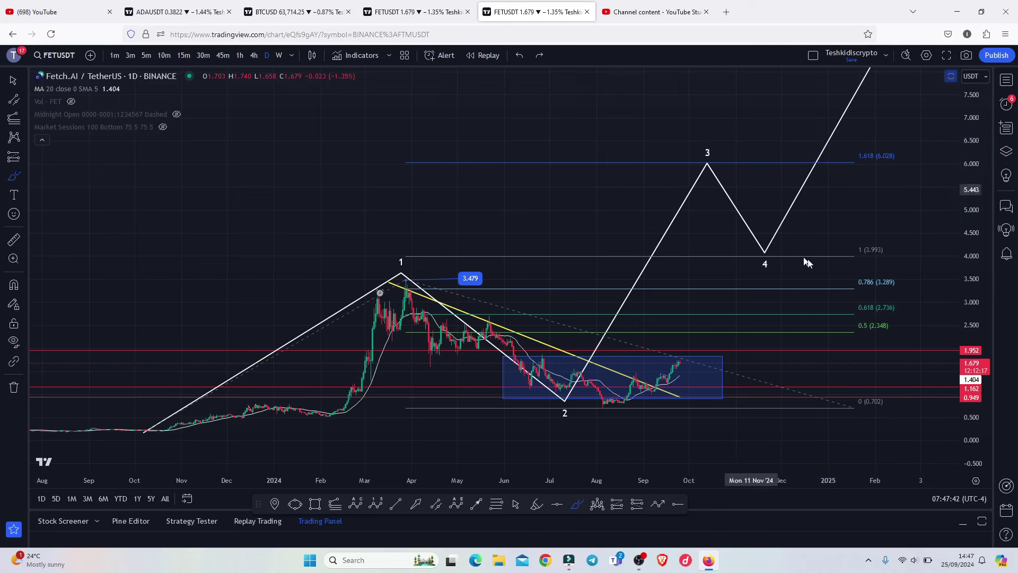
pyautogui.moveTo(783, 228)
pyautogui.mouseDown()
pyautogui.moveTo(737, 228)
pyautogui.moveTo(765, 278)
pyautogui.moveTo(780, 229)
pyautogui.mouseUp()
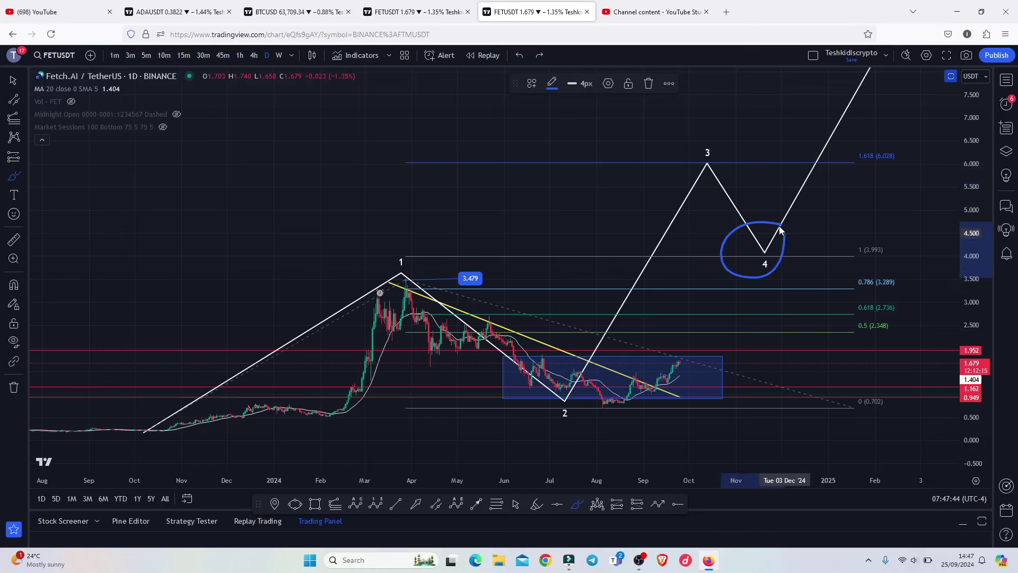
pyautogui.click(648, 83)
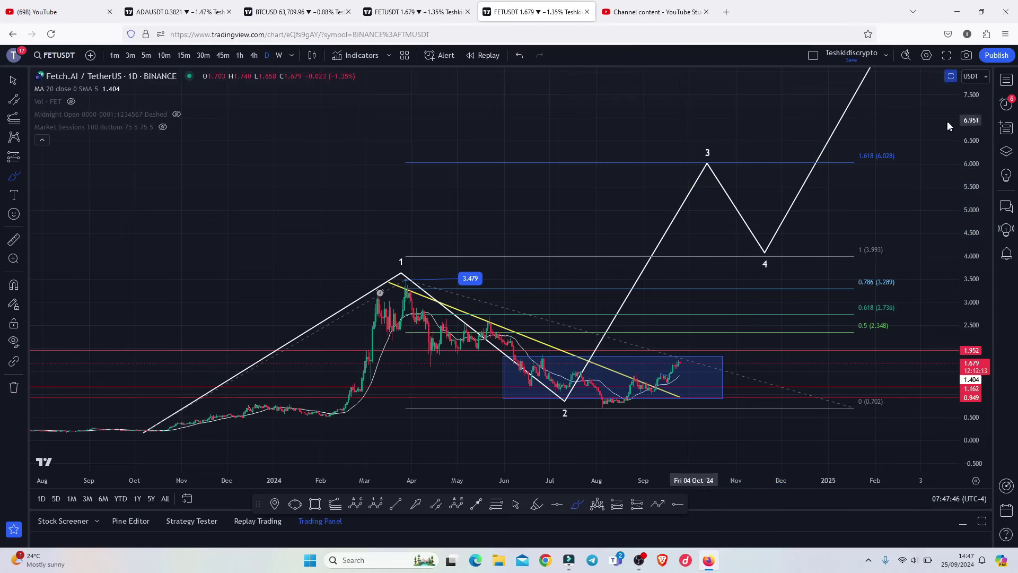
pyautogui.moveTo(974, 127); pyautogui.dragTo(976, 173)
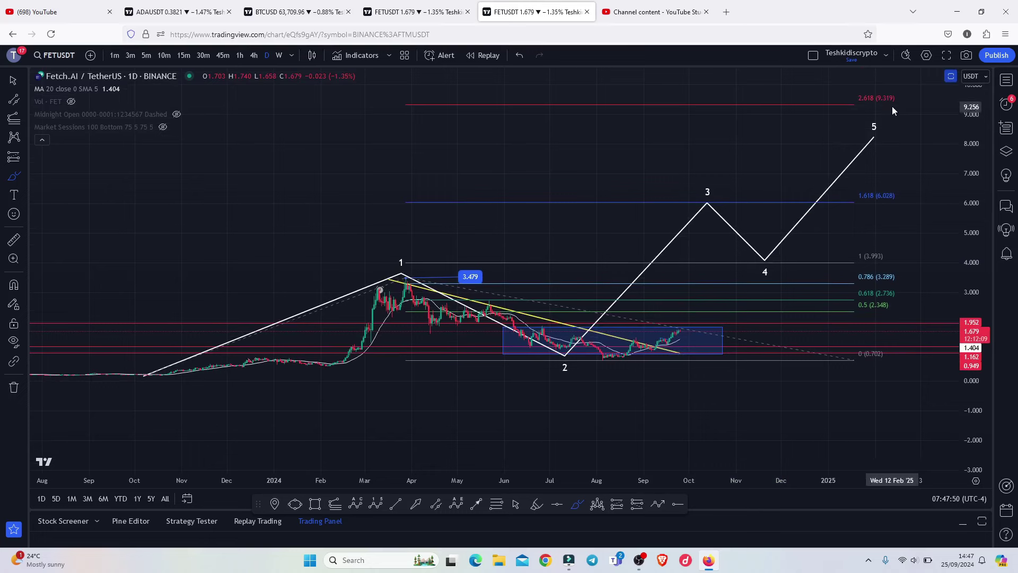
pyautogui.moveTo(892, 106)
pyautogui.mouseDown()
pyautogui.moveTo(837, 118)
pyautogui.moveTo(902, 162)
pyautogui.moveTo(913, 125)
pyautogui.moveTo(877, 106)
pyautogui.mouseUp()
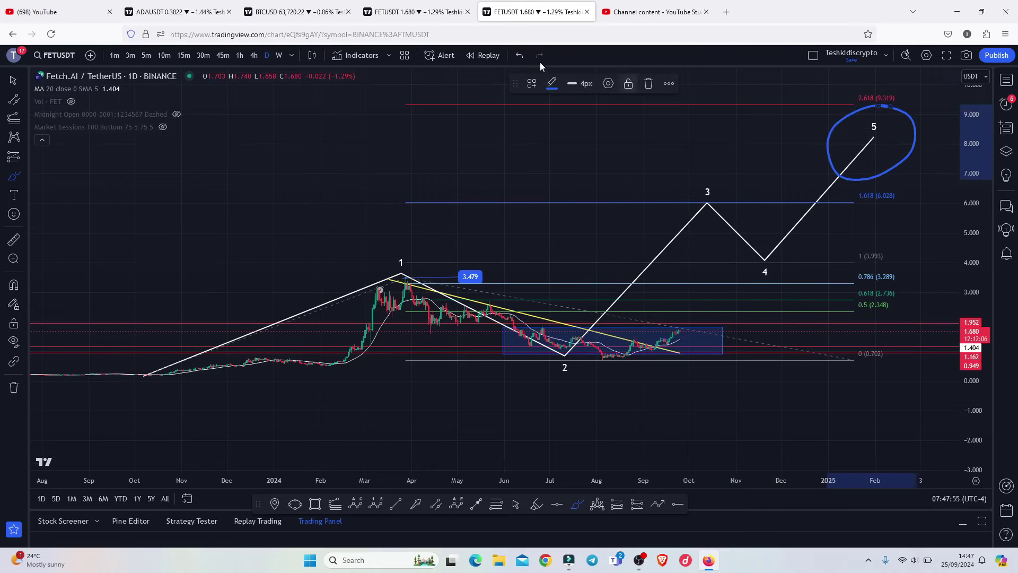
# Undo repeatedly until the Fibonacci levels are gone, then switch to the 4h FET/USDT tab
pyautogui.click(520, 55)
pyautogui.click(520, 56)
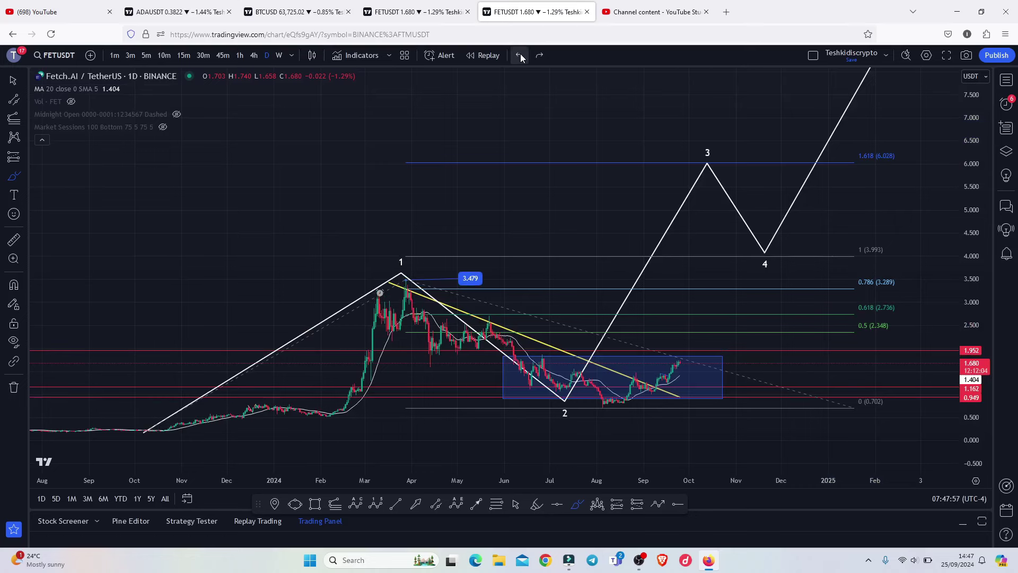
pyautogui.click(520, 55)
pyautogui.click(520, 55)
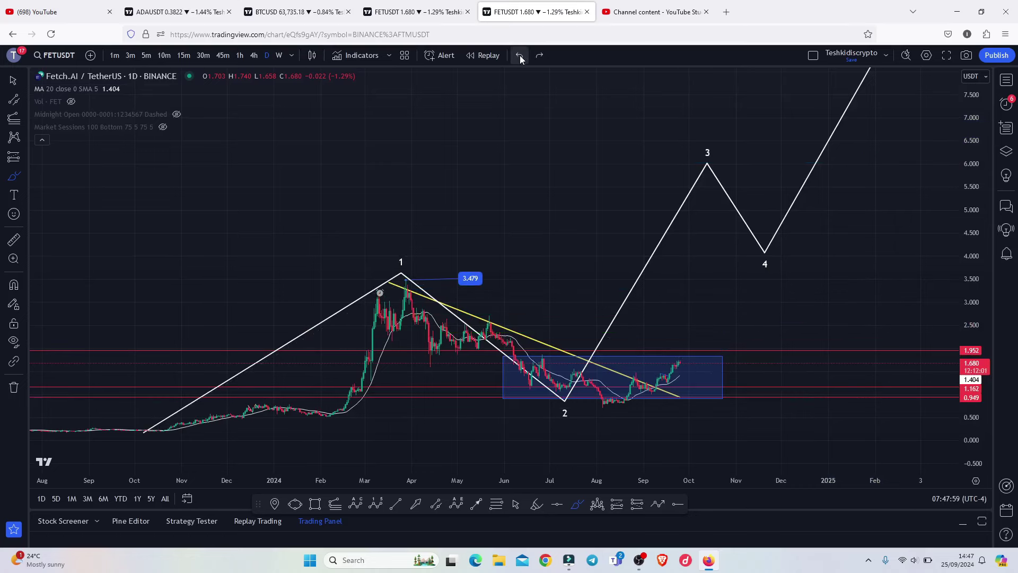
pyautogui.click(416, 13)
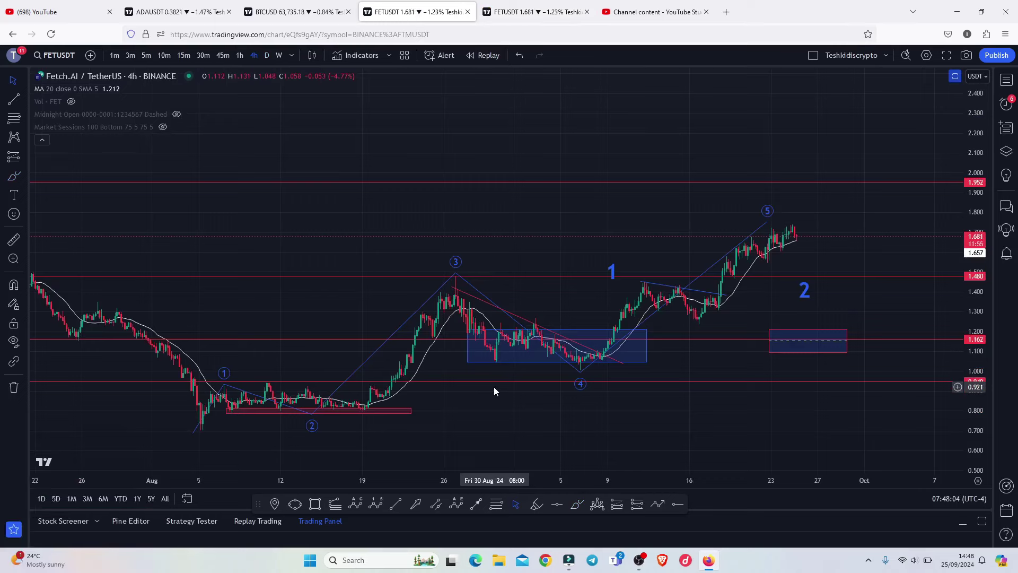
# Brush-circle the early-August low and trace the 4h wave path through wave 4 to wave 5
pyautogui.click(577, 507)
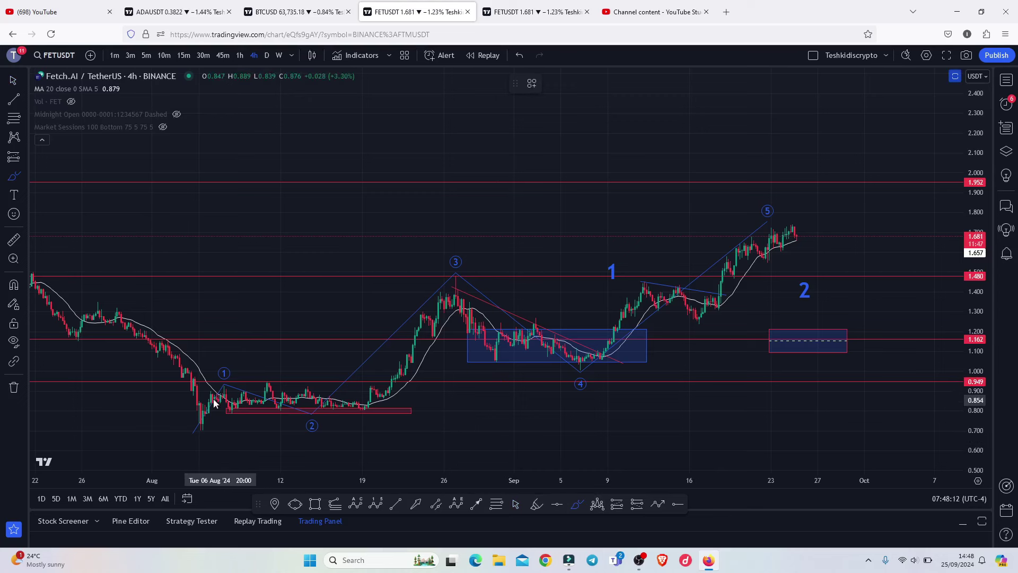
pyautogui.moveTo(214, 403)
pyautogui.mouseDown()
pyautogui.moveTo(169, 414)
pyautogui.moveTo(209, 437)
pyautogui.moveTo(216, 399)
pyautogui.moveTo(217, 407)
pyautogui.mouseUp()
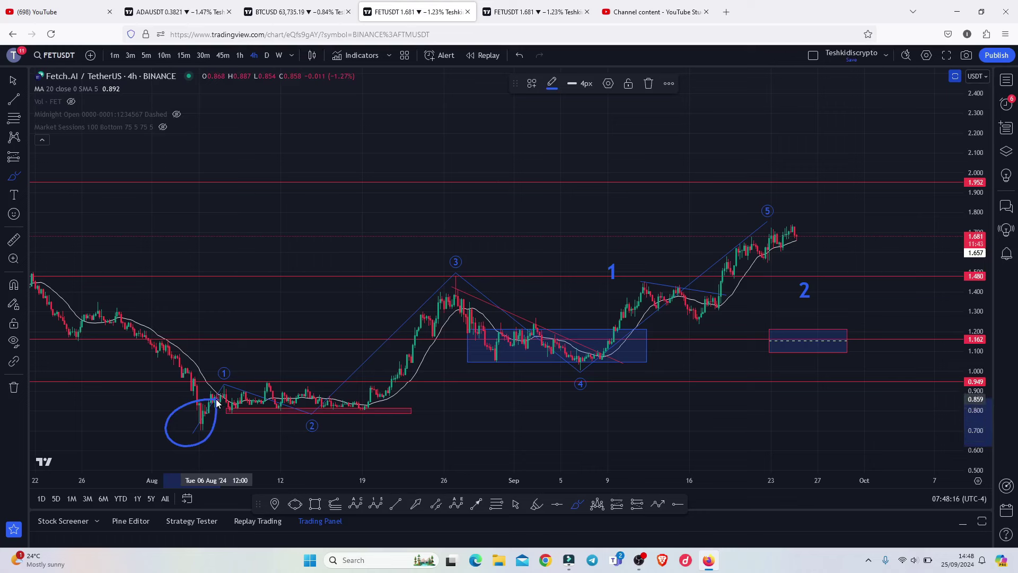
pyautogui.moveTo(216, 403)
pyautogui.mouseDown()
pyautogui.moveTo(229, 372)
pyautogui.moveTo(297, 395)
pyautogui.moveTo(419, 297)
pyautogui.moveTo(472, 287)
pyautogui.mouseUp()
pyautogui.moveTo(539, 348)
pyautogui.mouseDown()
pyautogui.moveTo(571, 366)
pyautogui.moveTo(793, 229)
pyautogui.mouseUp()
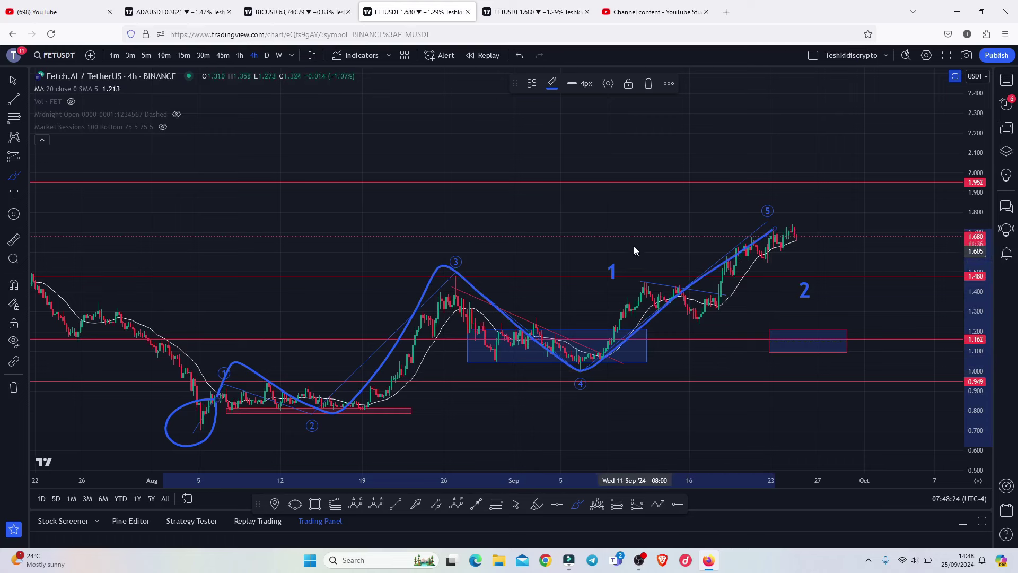
# Undo the trace and circles around the 1 and 2 labels, then pick Fib Retracement
pyautogui.moveTo(631, 242)
pyautogui.mouseDown()
pyautogui.moveTo(596, 244)
pyautogui.moveTo(568, 273)
pyautogui.moveTo(594, 308)
pyautogui.moveTo(619, 241)
pyautogui.mouseUp()
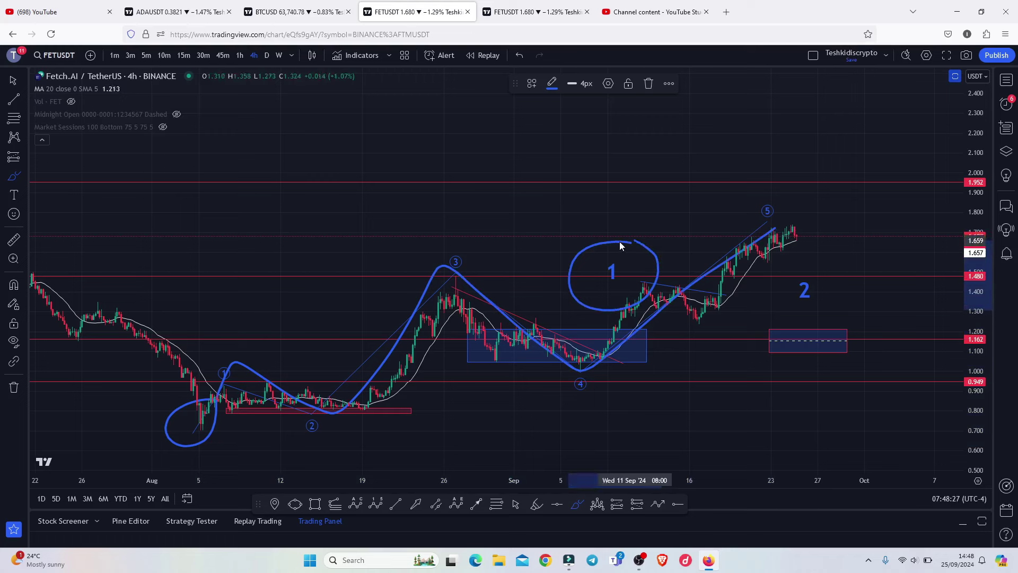
pyautogui.click(519, 56)
pyautogui.click(520, 56)
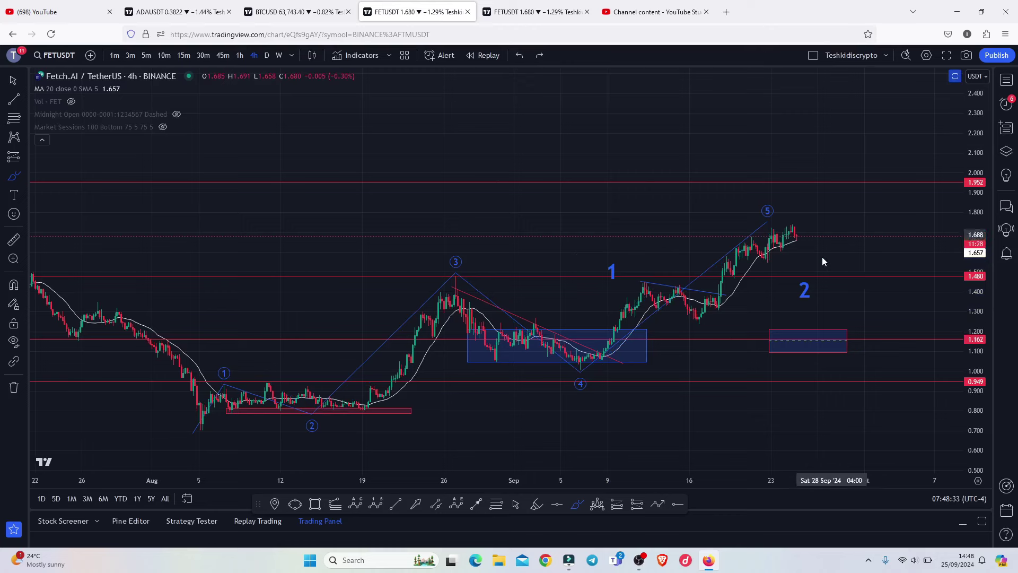
pyautogui.moveTo(820, 258)
pyautogui.mouseDown()
pyautogui.moveTo(777, 281)
pyautogui.moveTo(768, 311)
pyautogui.moveTo(806, 323)
pyautogui.moveTo(817, 260)
pyautogui.mouseUp()
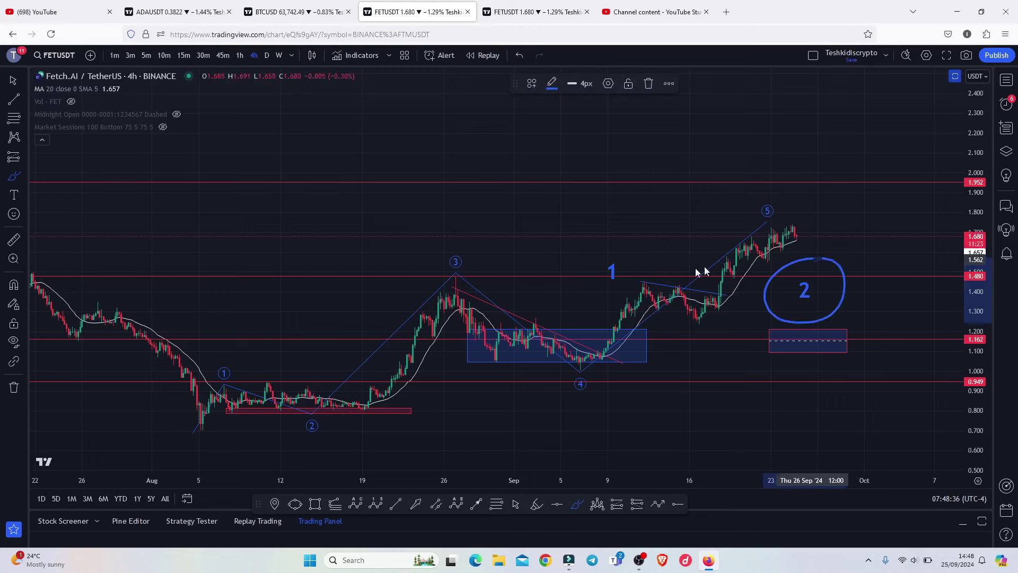
pyautogui.click(648, 83)
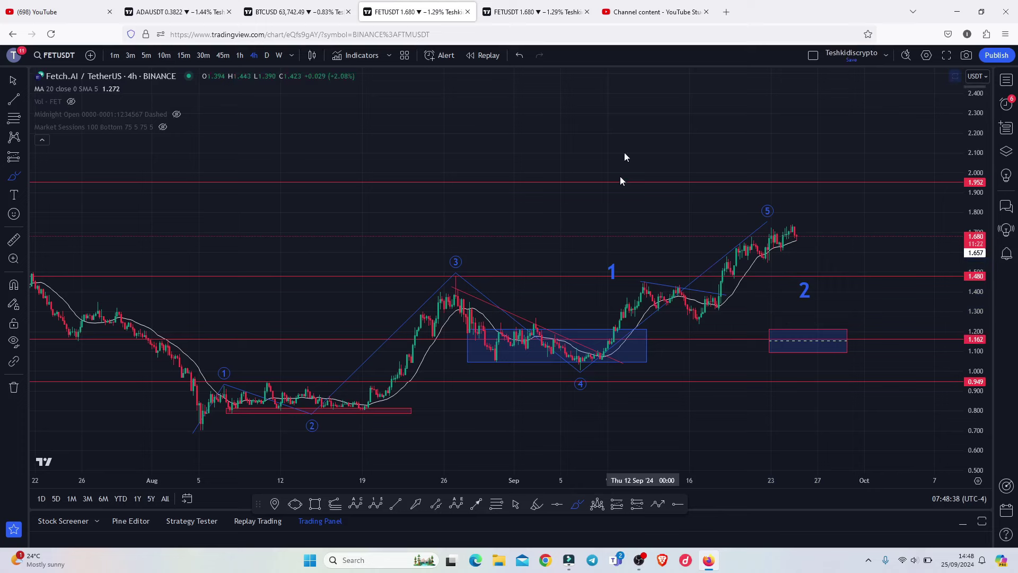
pyautogui.click(497, 507)
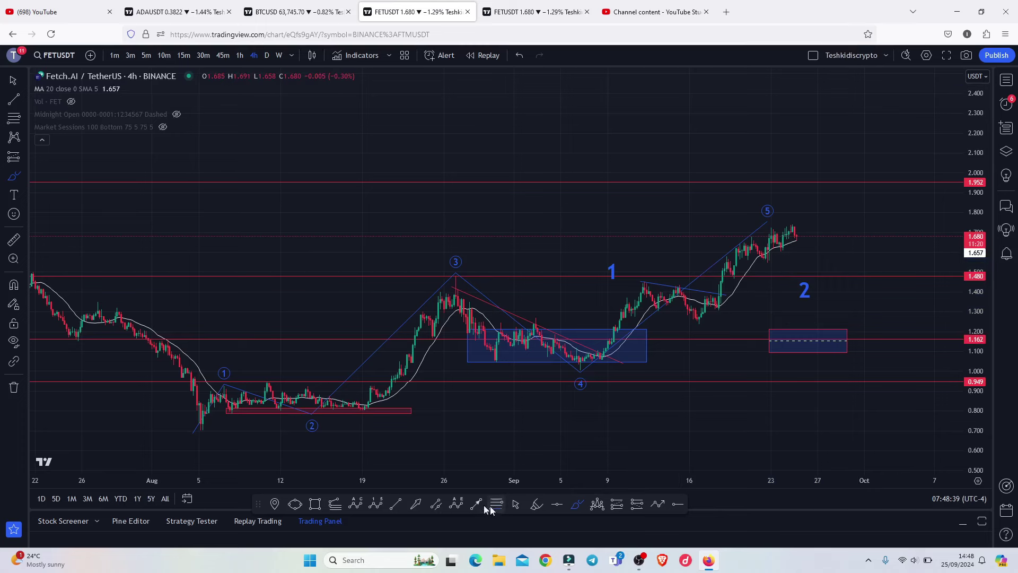
# Draw a Fibonacci retracement from the 0.704 August low to the 1.744 high
pyautogui.click(200, 431)
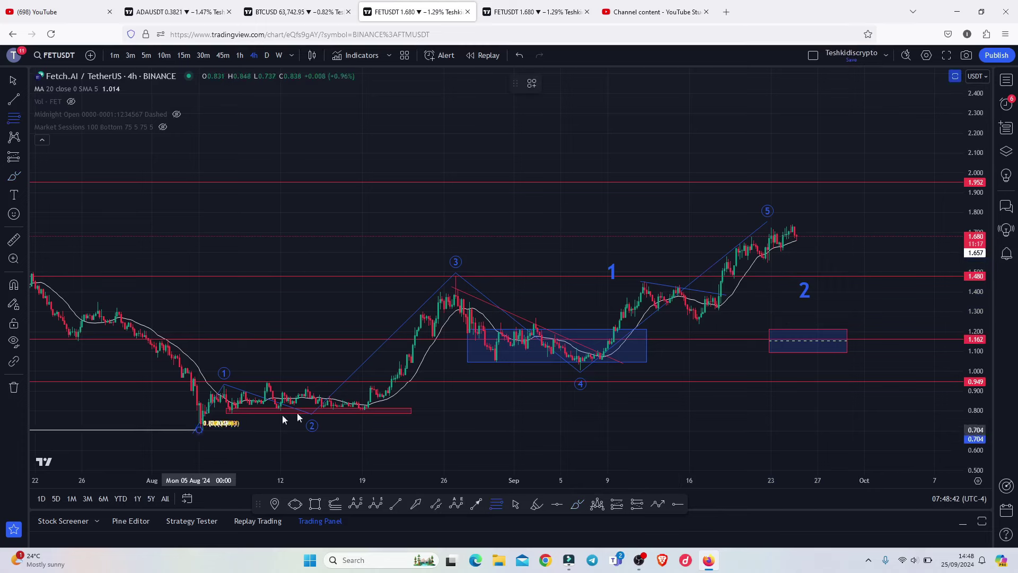
pyautogui.click(831, 224)
pyautogui.moveTo(824, 251); pyautogui.dragTo(768, 208)
pyautogui.moveTo(977, 304); pyautogui.dragTo(980, 313)
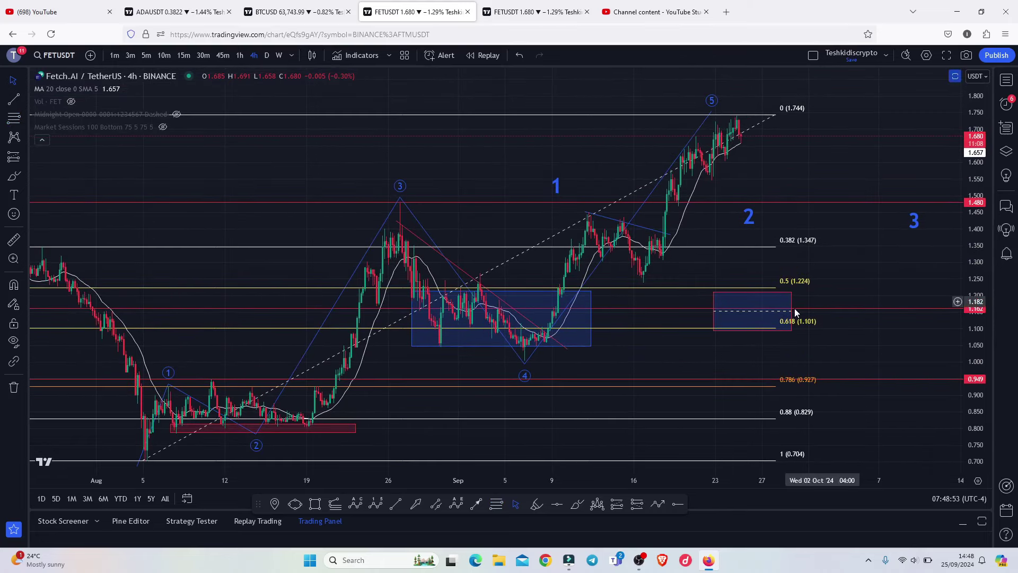
# Resize the target box to about 1.102–1.220, then delete the Fibonacci retracement
pyautogui.moveTo(792, 312); pyautogui.dragTo(730, 328)
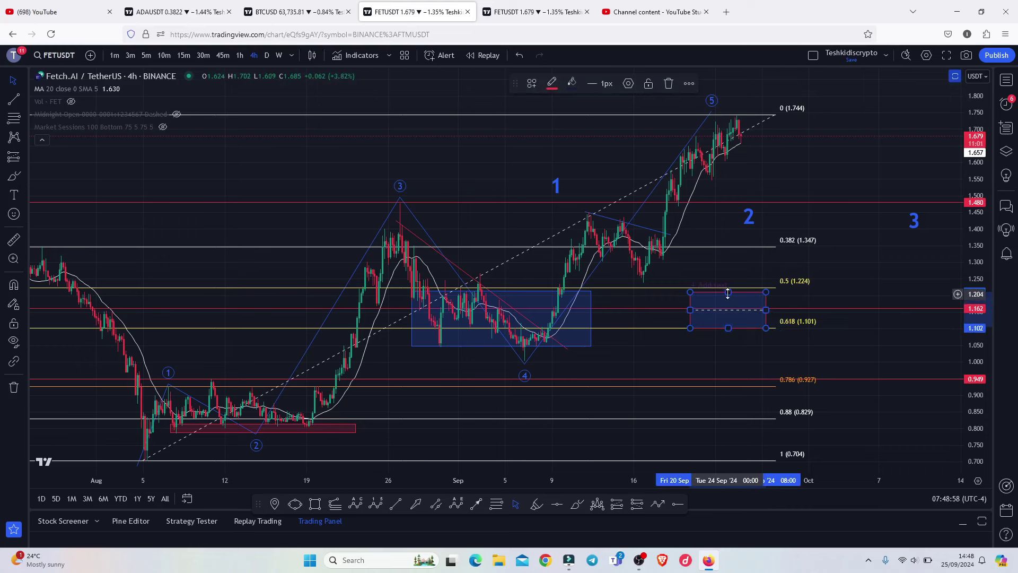
pyautogui.moveTo(730, 292); pyautogui.dragTo(731, 289)
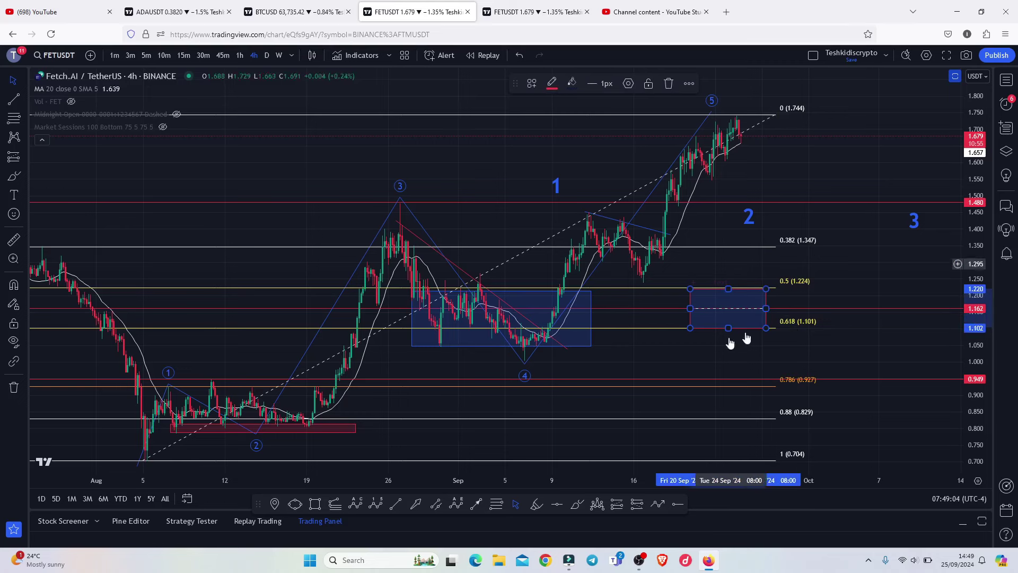
pyautogui.click(775, 115)
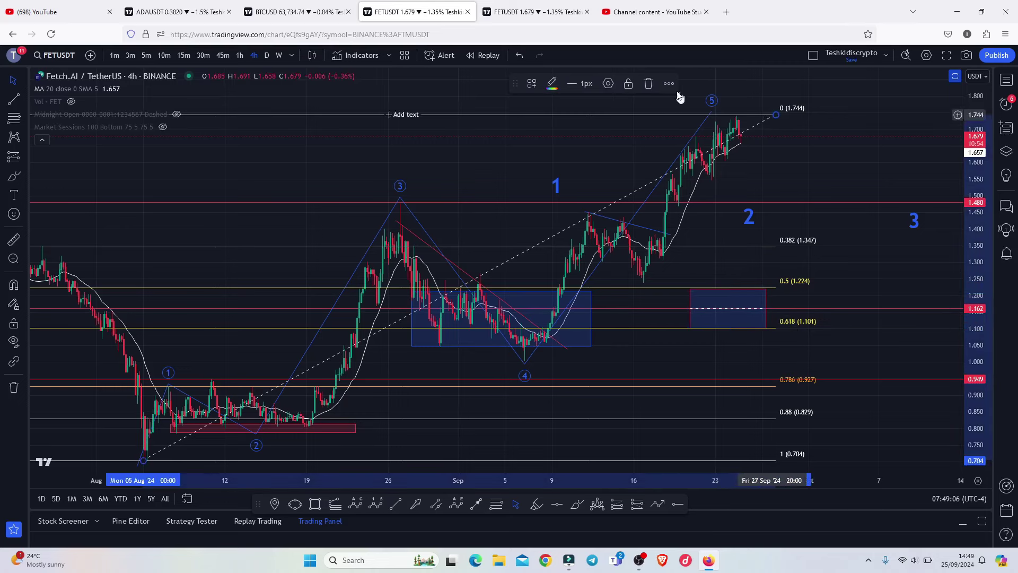
pyautogui.click(651, 85)
pyautogui.scroll(5, 717, 237)
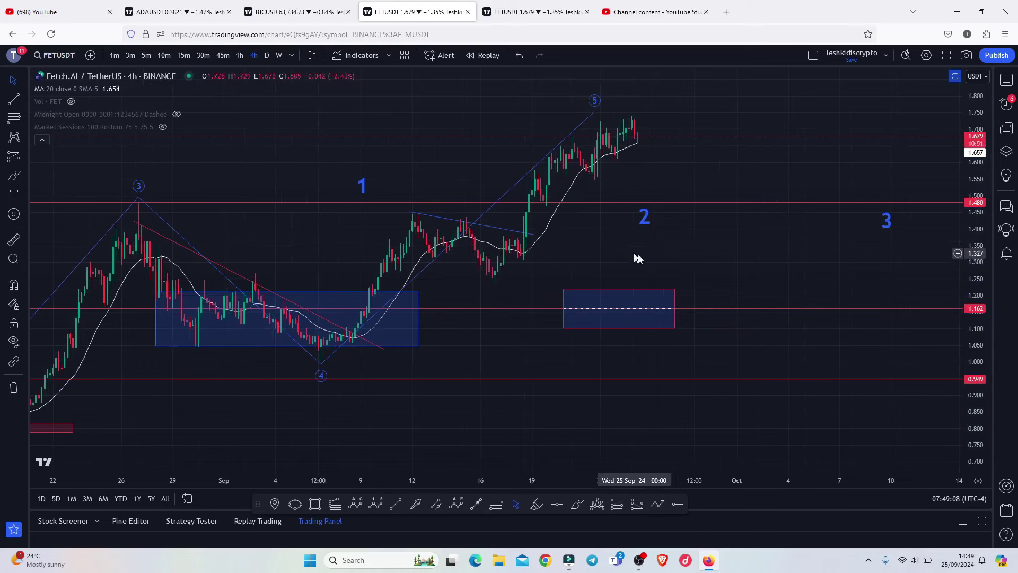
pyautogui.moveTo(638, 258); pyautogui.dragTo(730, 259)
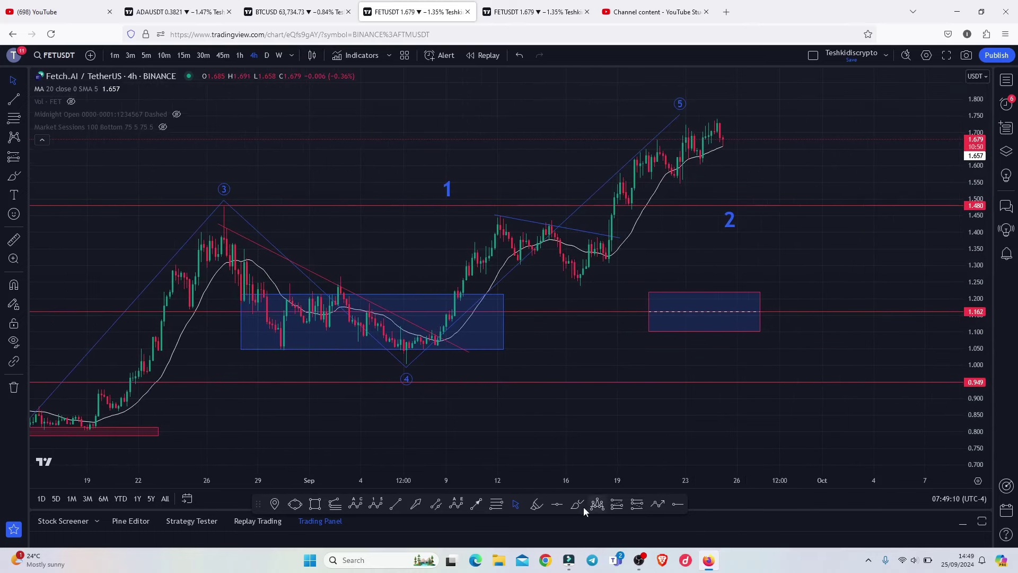
pyautogui.moveTo(769, 227)
pyautogui.mouseDown()
pyautogui.moveTo(768, 196)
pyautogui.moveTo(806, 193)
pyautogui.moveTo(795, 190)
pyautogui.mouseUp()
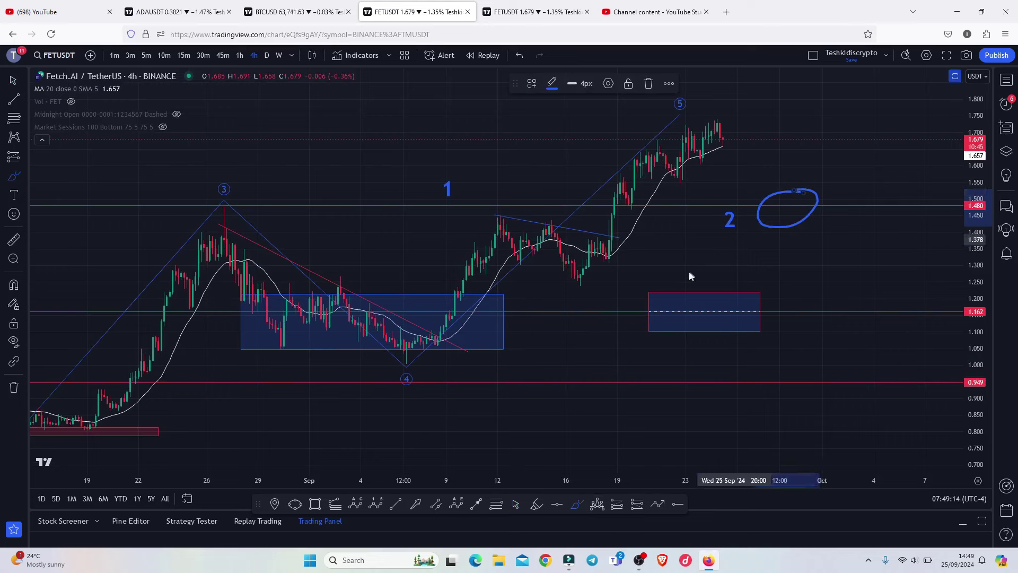
pyautogui.moveTo(657, 302)
pyautogui.mouseDown()
pyautogui.moveTo(691, 297)
pyautogui.moveTo(740, 320)
pyautogui.moveTo(756, 284)
pyautogui.mouseUp()
pyautogui.moveTo(739, 196)
pyautogui.mouseDown()
pyautogui.moveTo(699, 207)
pyautogui.moveTo(730, 259)
pyautogui.moveTo(743, 204)
pyautogui.mouseUp()
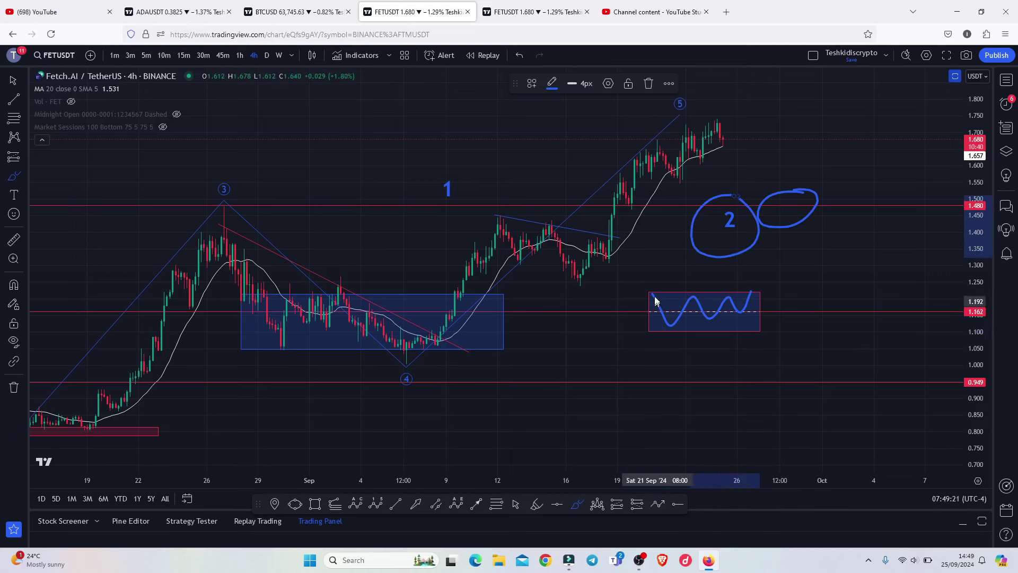
pyautogui.moveTo(696, 316)
pyautogui.mouseDown()
pyautogui.moveTo(737, 322)
pyautogui.moveTo(764, 311)
pyautogui.moveTo(837, 242)
pyautogui.mouseUp()
pyautogui.click(520, 55)
pyautogui.click(521, 55)
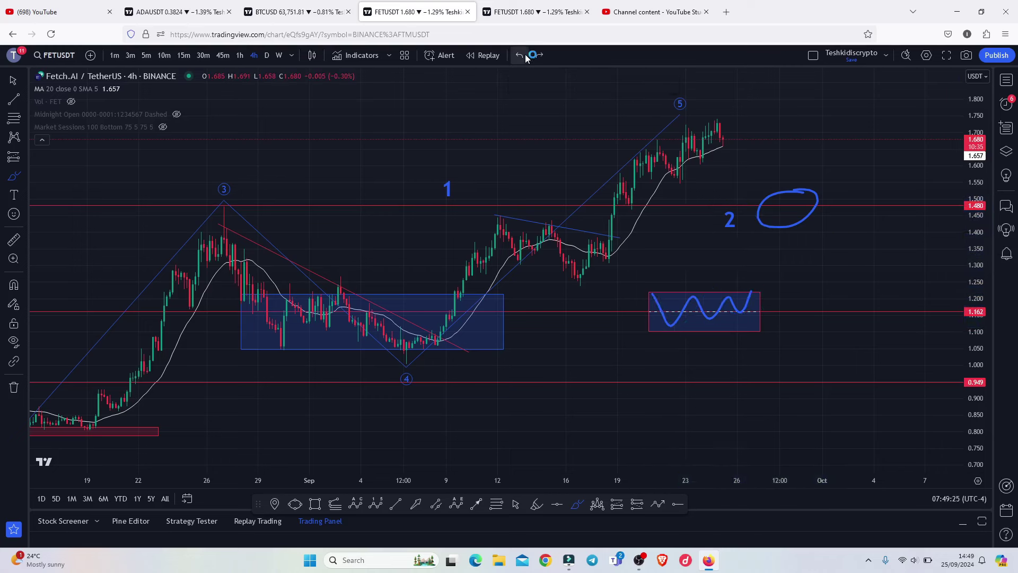
pyautogui.click(521, 55)
pyautogui.click(521, 55)
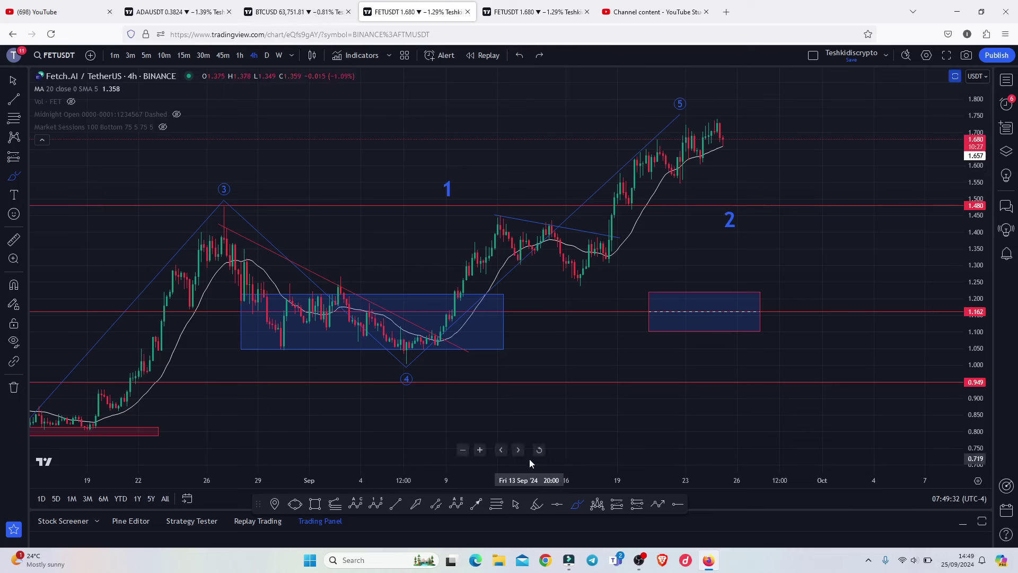
pyautogui.click(517, 505)
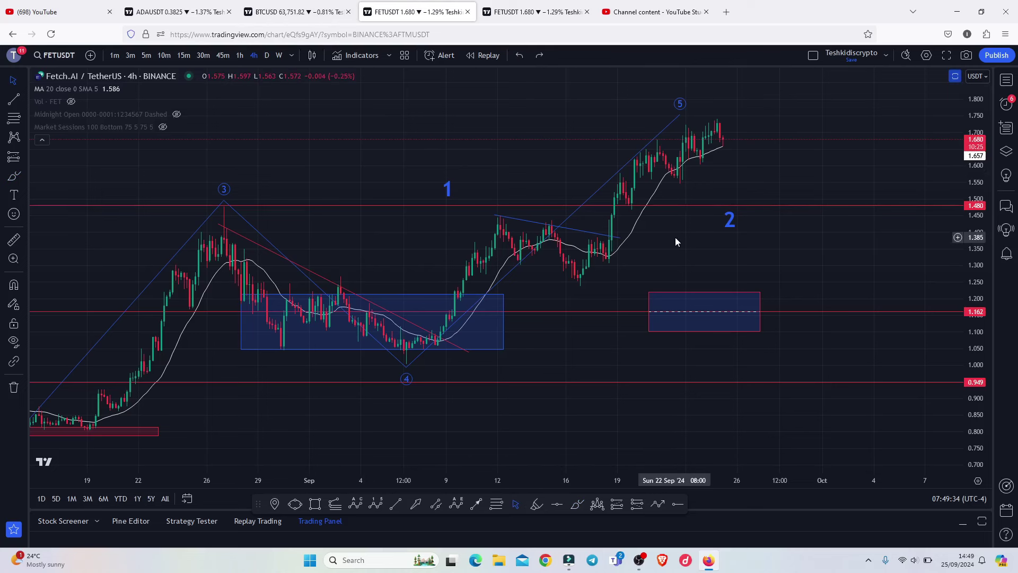